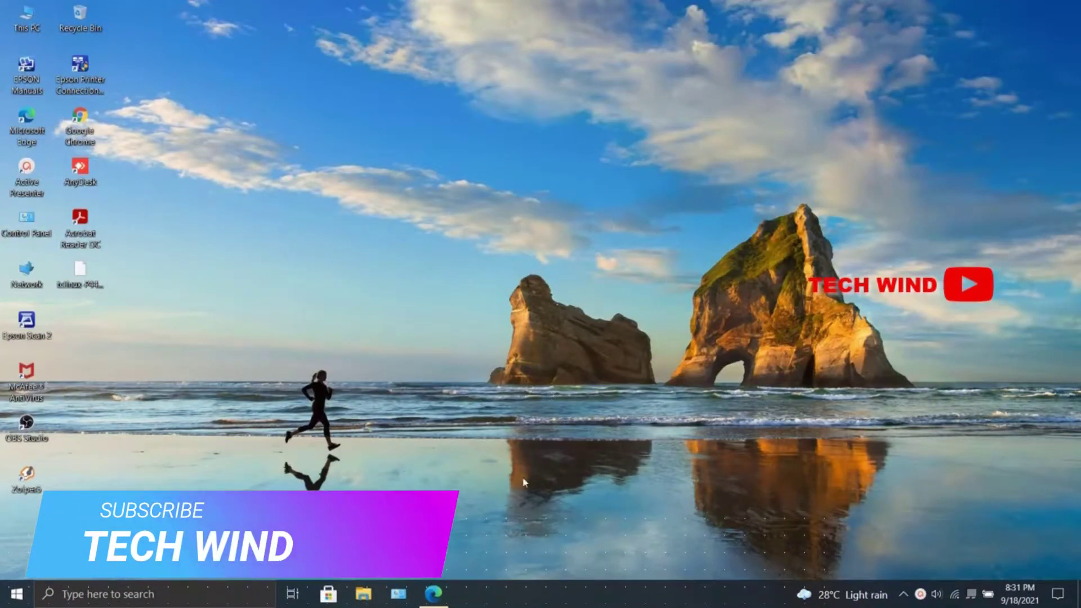
# Step: Load the router login page at 192.168.1.1 in Microsoft Edge
pyautogui.click(433, 594)
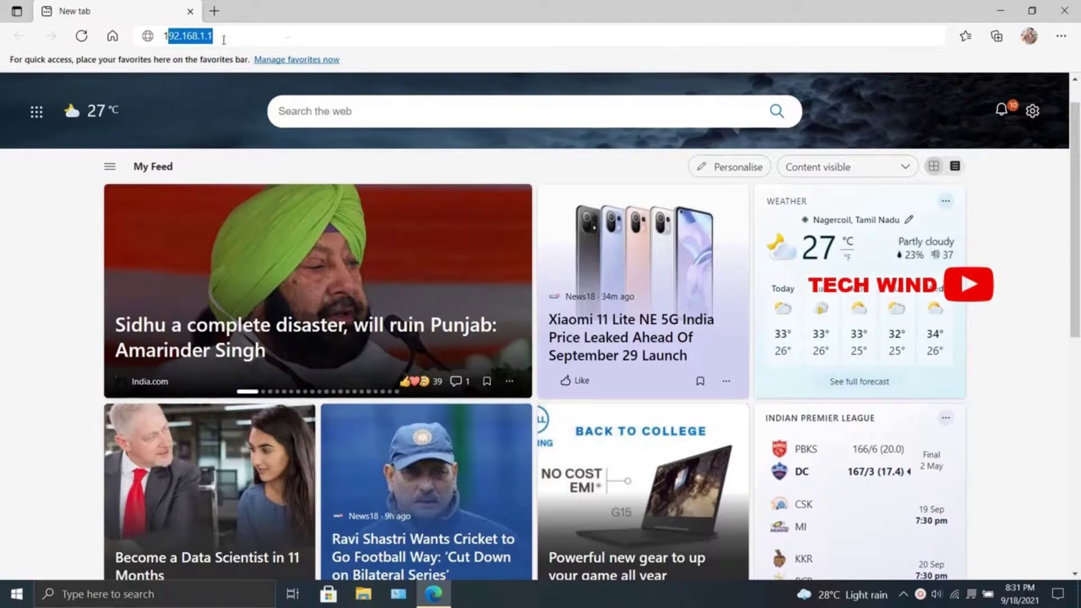
pyautogui.write('19')
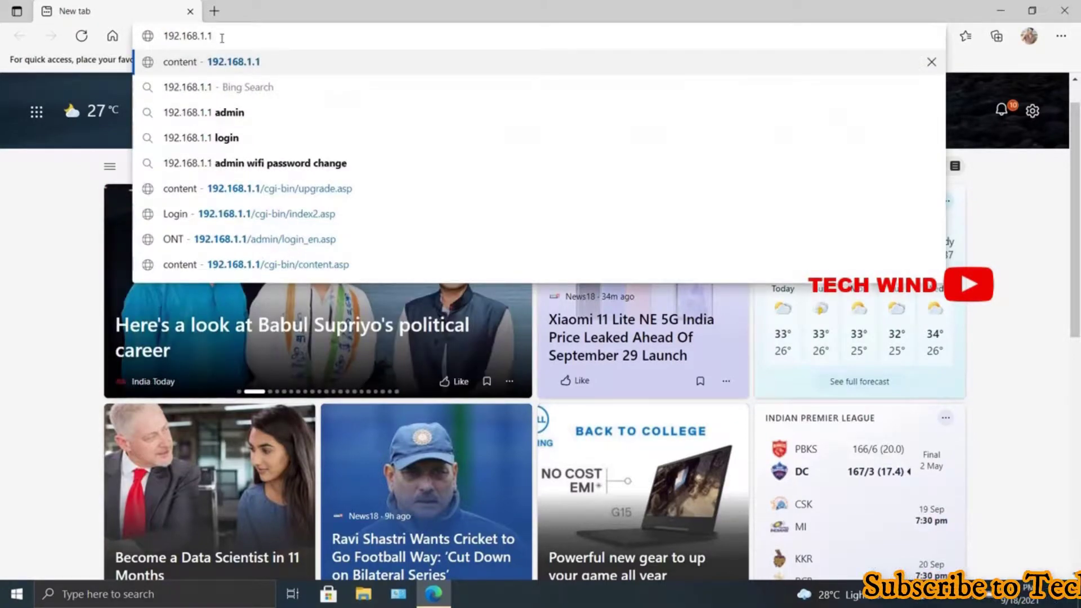
pyautogui.write('2.168.1.1')
pyautogui.press('Return')
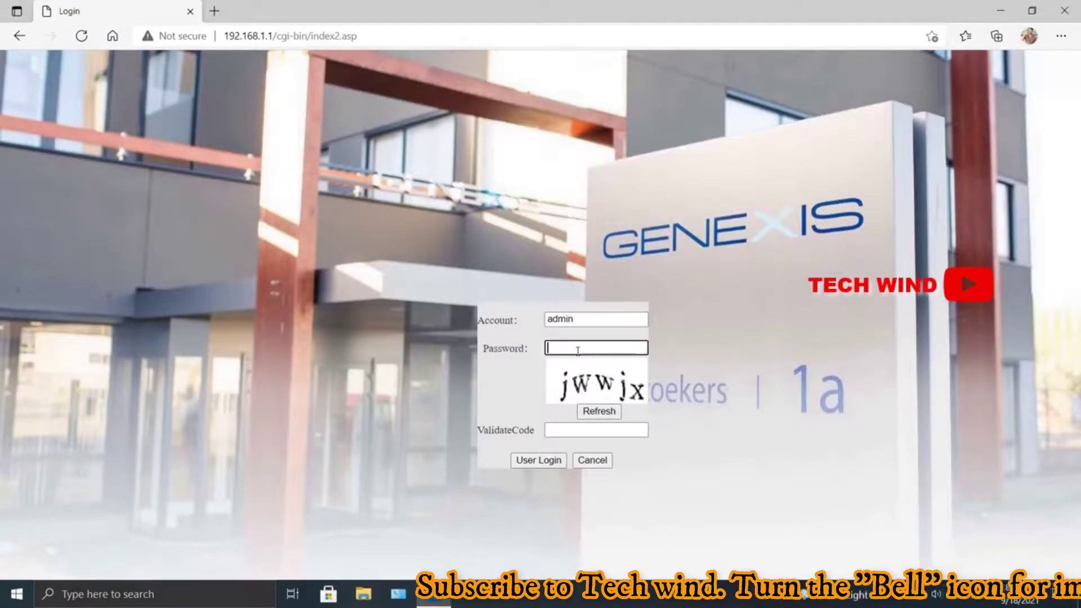
# Step: Enter the displayed captcha in the ValidateCode field and log in as admin
pyautogui.click(580, 426)
pyautogui.write('jw')
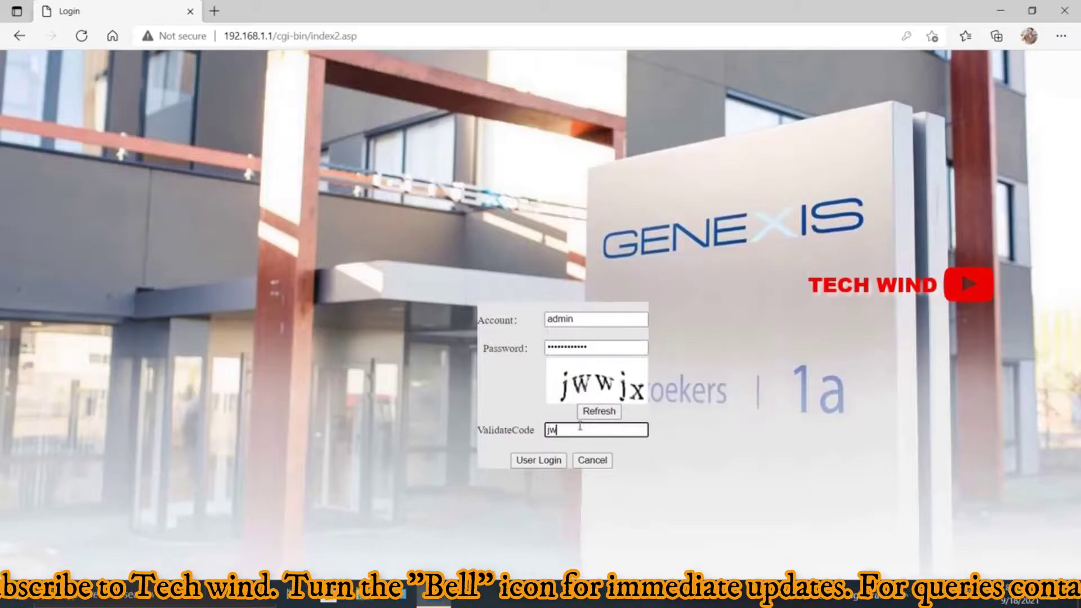
pyautogui.write('wjx')
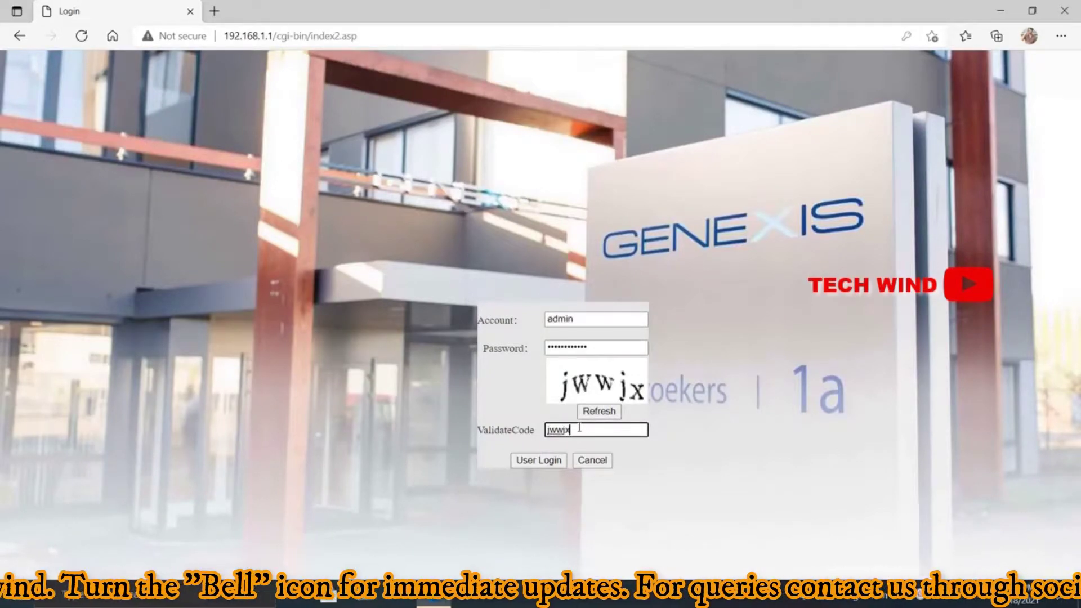
pyautogui.click(559, 455)
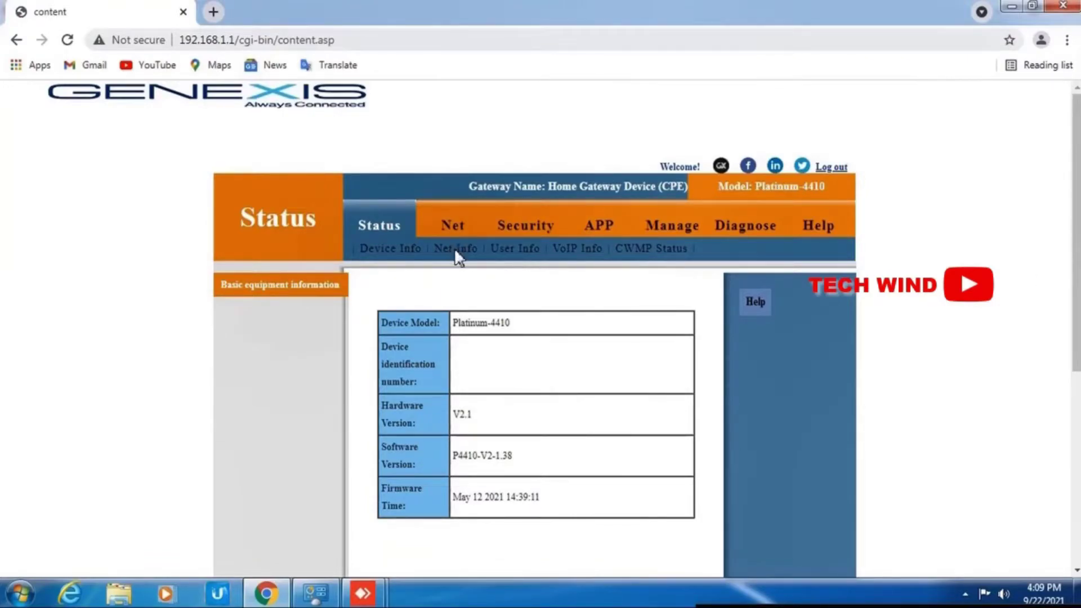
# Step: Show the Net Info page listing the internet and voice WAN connections as connected
pyautogui.click(458, 250)
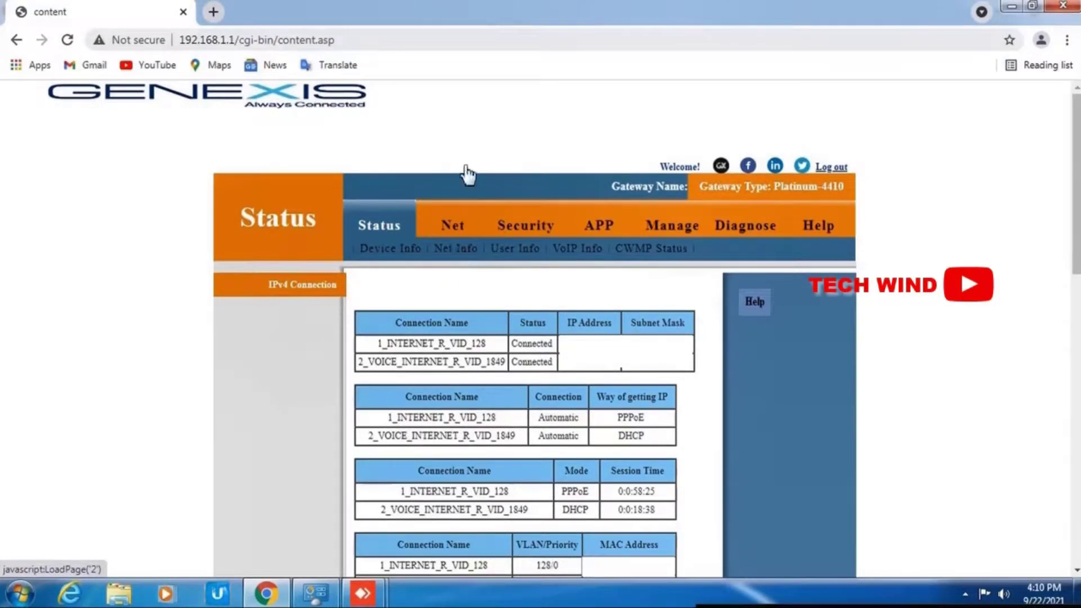
# Step: In Net > WAN, untick the SSID3 and SSID4 bindings on 1_INTERNET_R_VID_128 and save
pyautogui.click(449, 223)
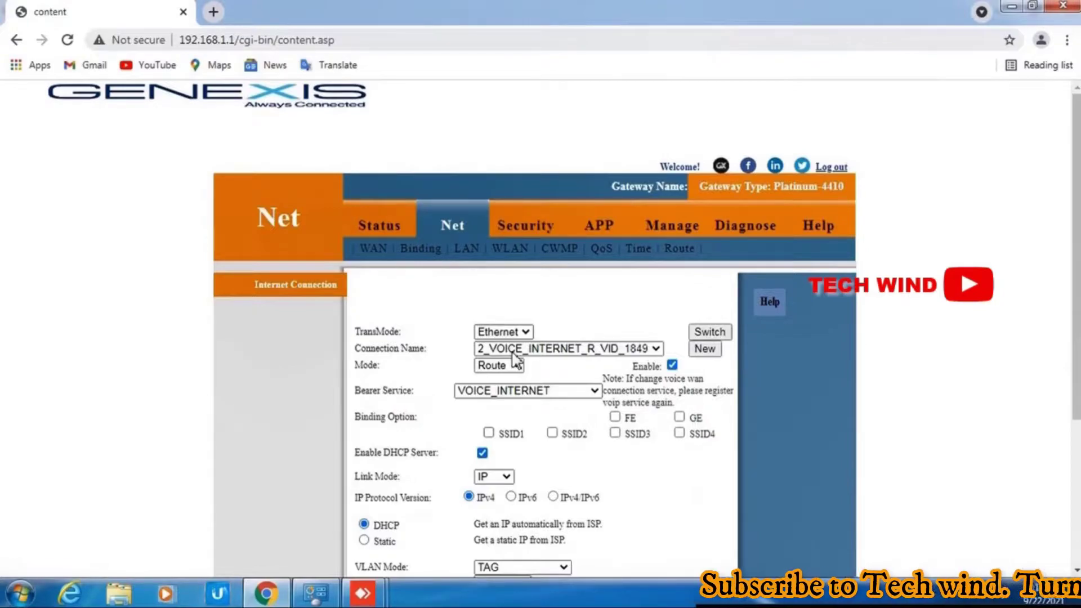
pyautogui.click(513, 353)
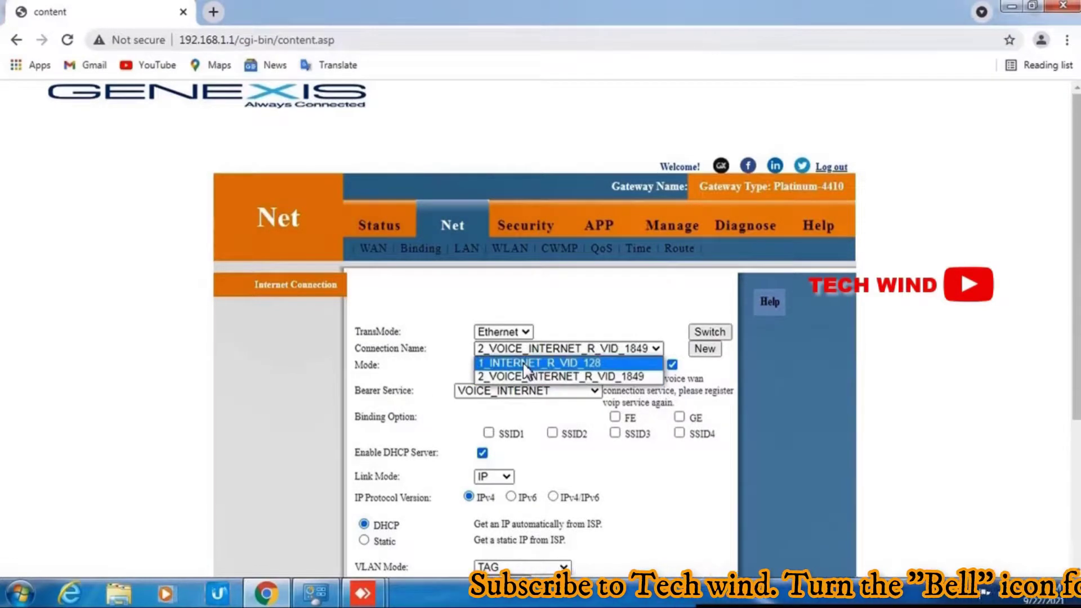
pyautogui.click(523, 363)
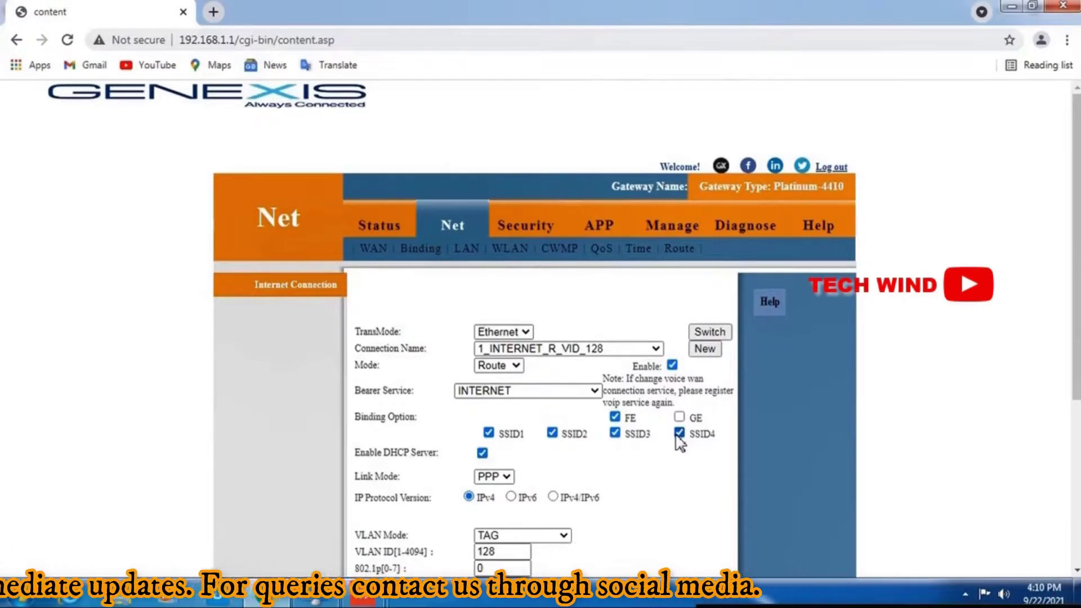
pyautogui.click(679, 435)
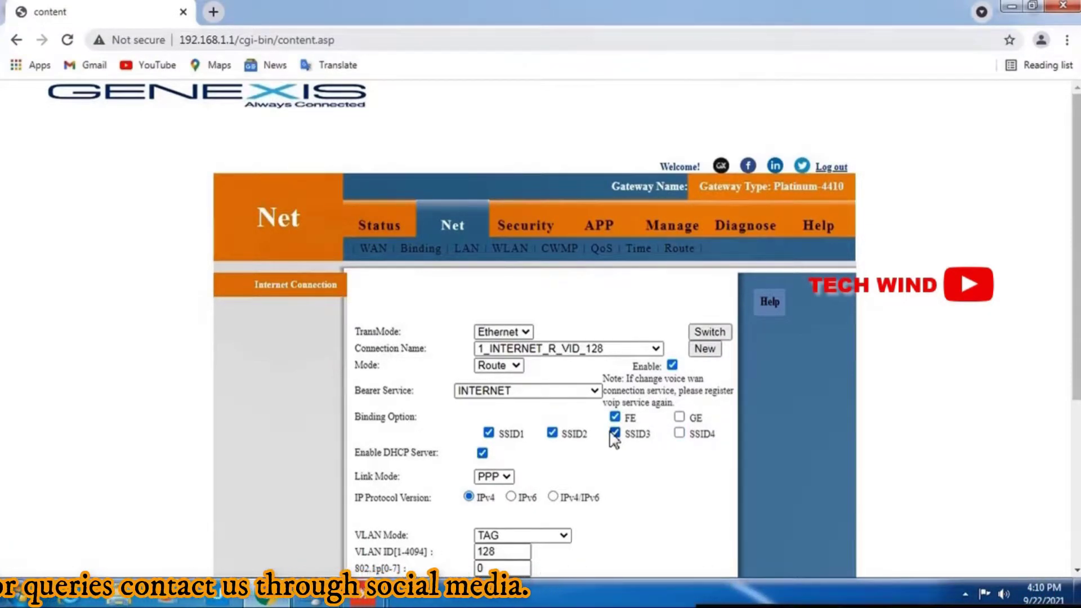
pyautogui.click(614, 435)
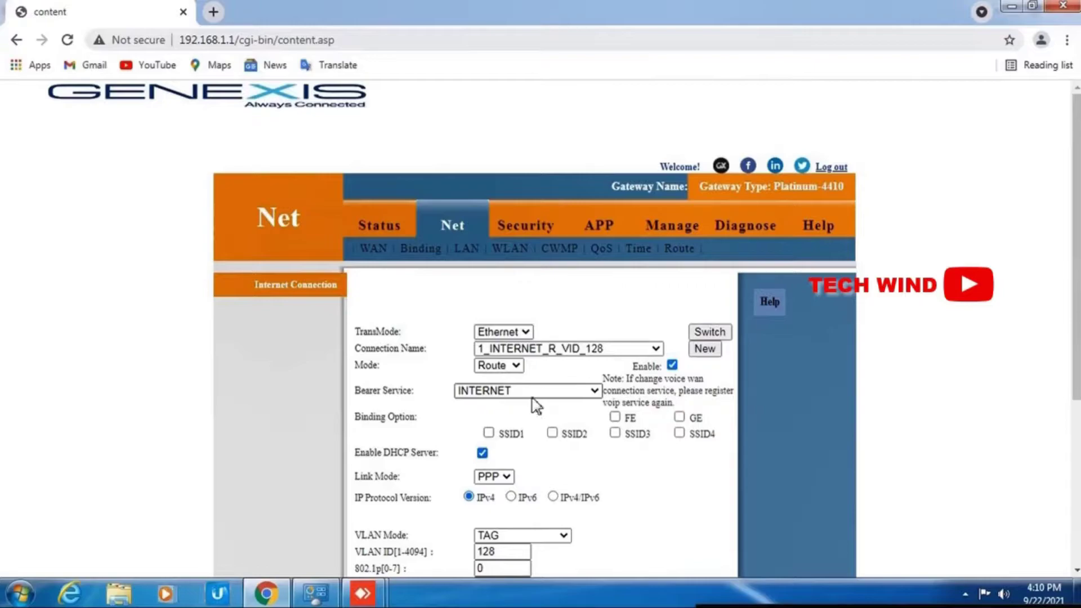
pyautogui.scroll(-5, 536, 404)
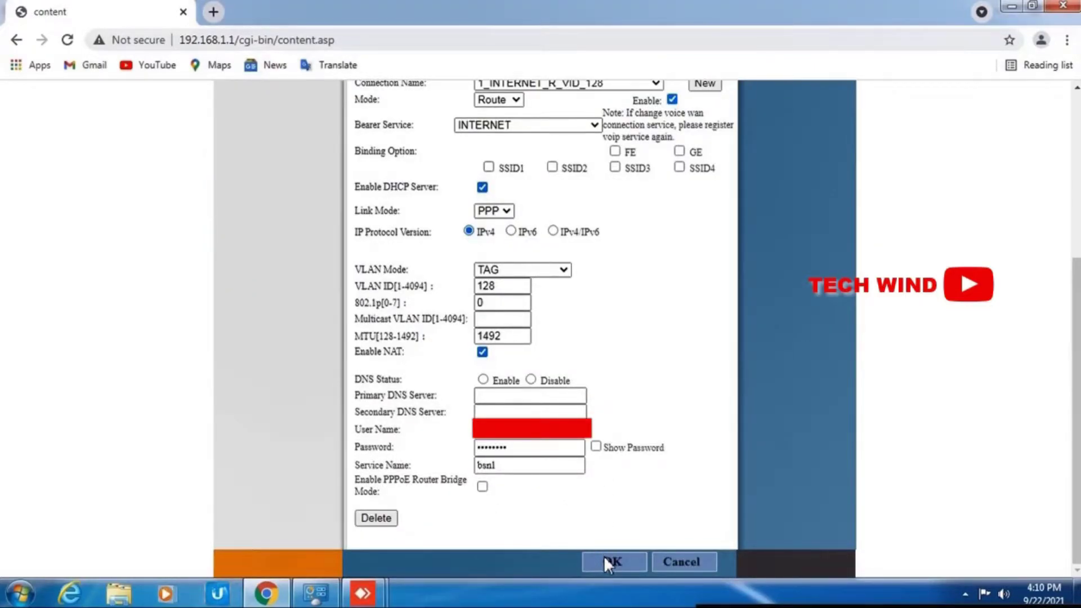
pyautogui.click(606, 558)
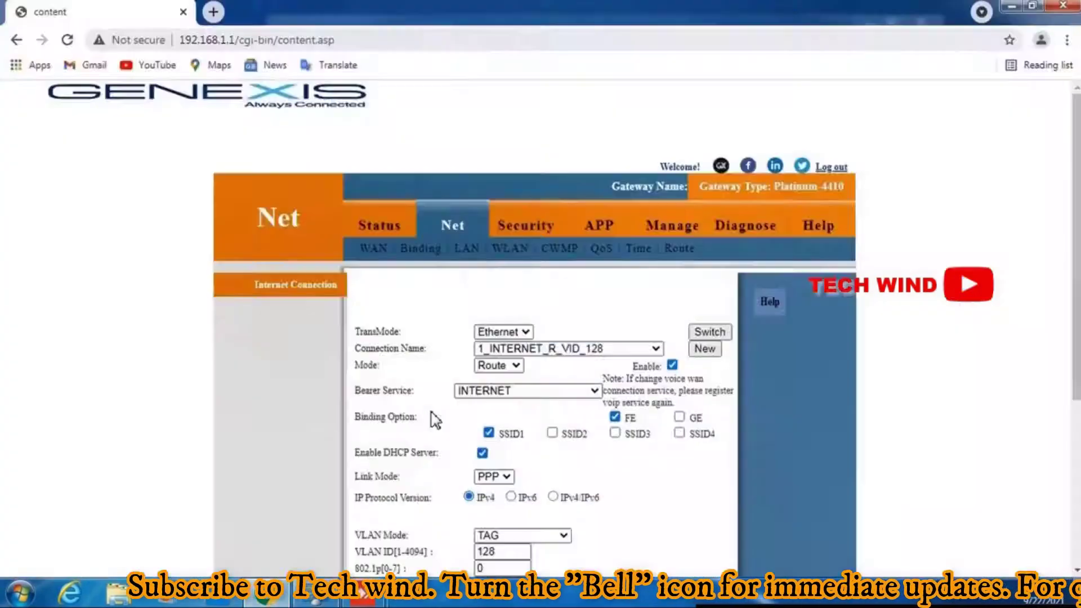
# Step: Select the 2_VOICE_INTERNET_R_VID_1849 connection and confirm its deletion
pyautogui.scroll(-1, 434, 415)
pyautogui.scroll(1, 438, 415)
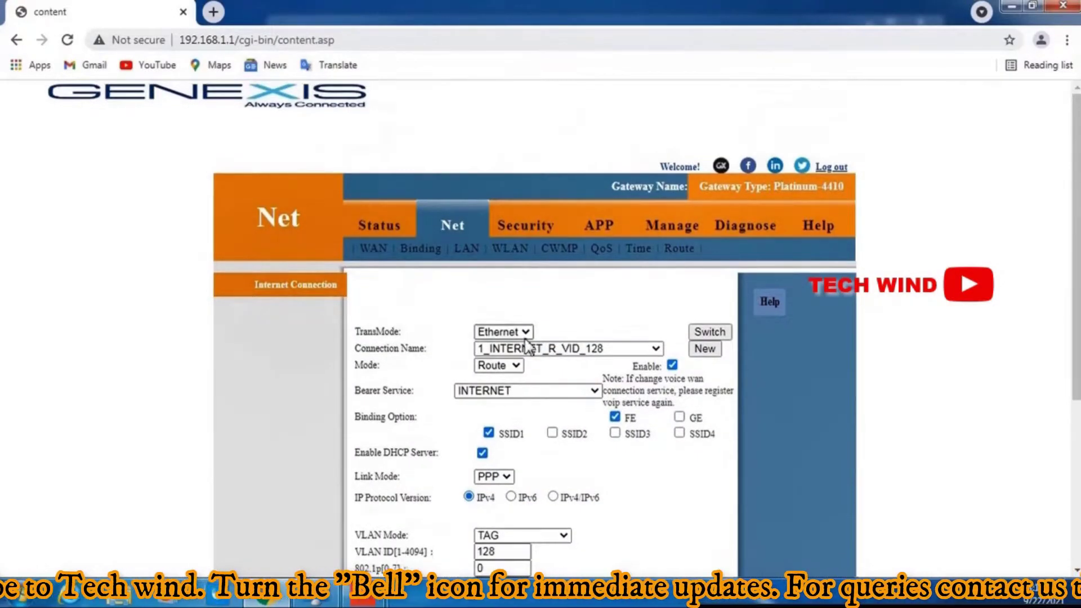
pyautogui.click(532, 352)
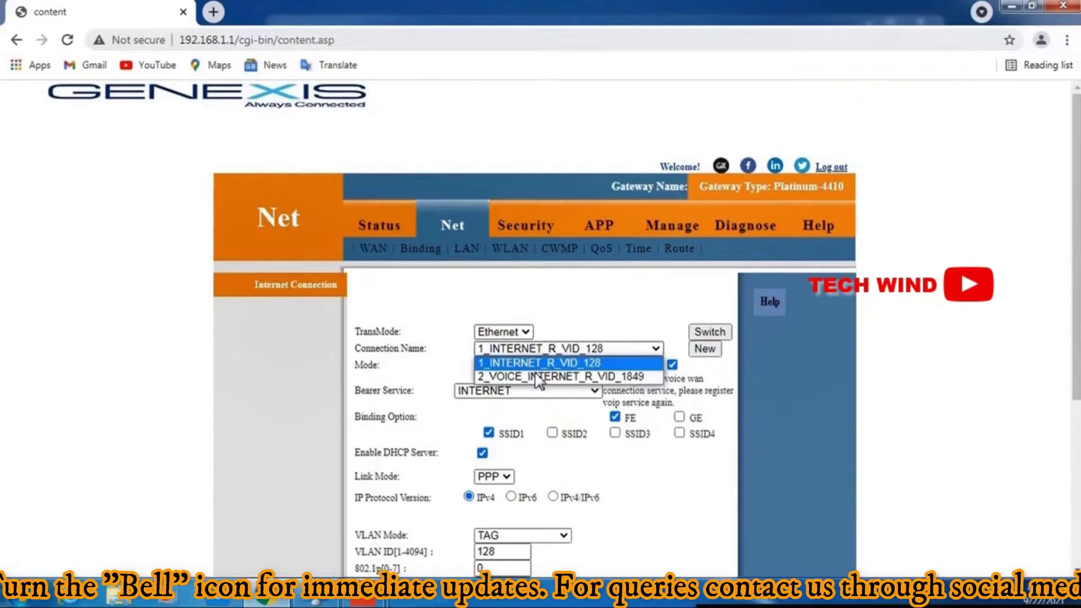
pyautogui.click(535, 371)
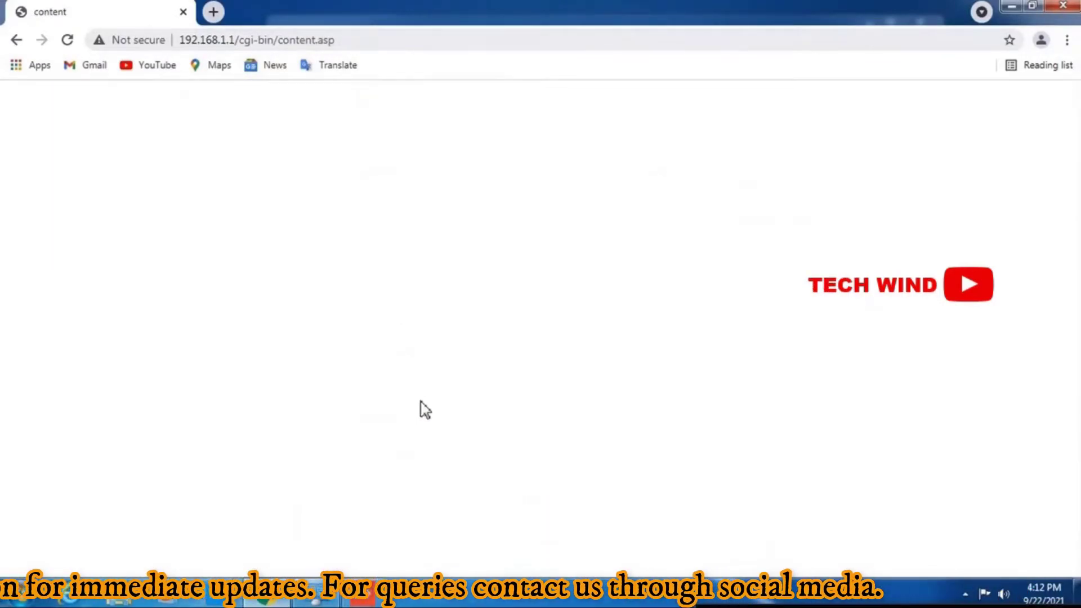
pyautogui.scroll(-4, 431, 374)
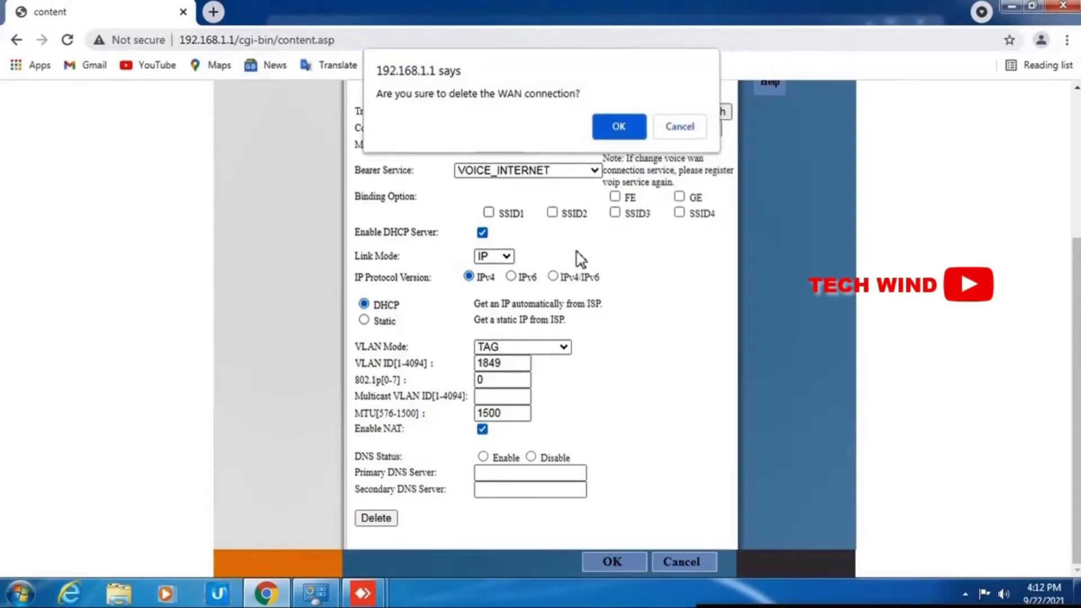
pyautogui.press('Return')
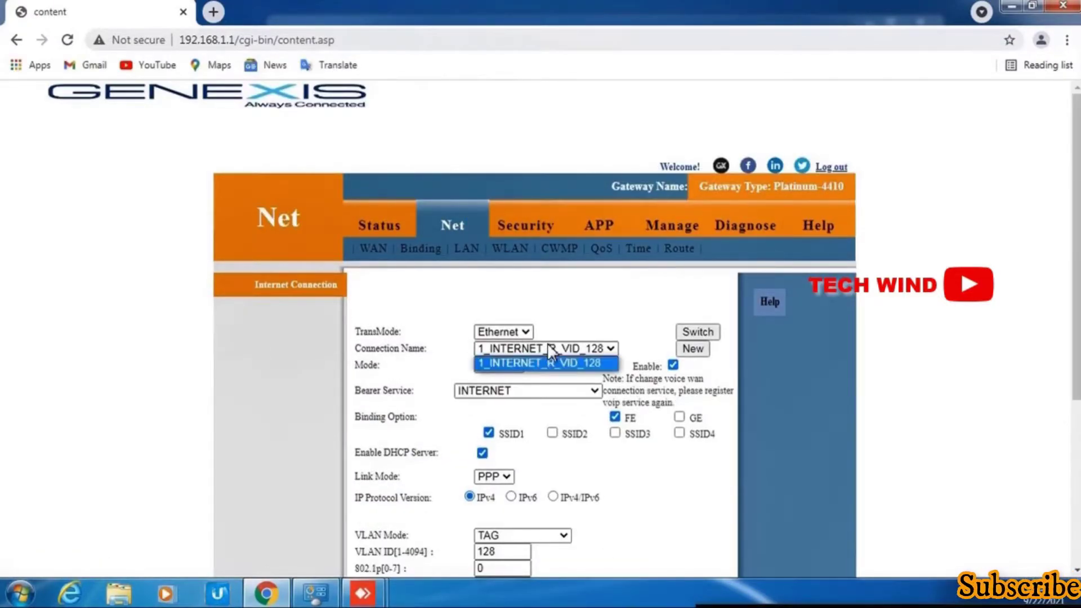
# Step: Unbind FE and SSID1 from 1_INTERNET_R_VID_128 and save the connection
pyautogui.click(549, 364)
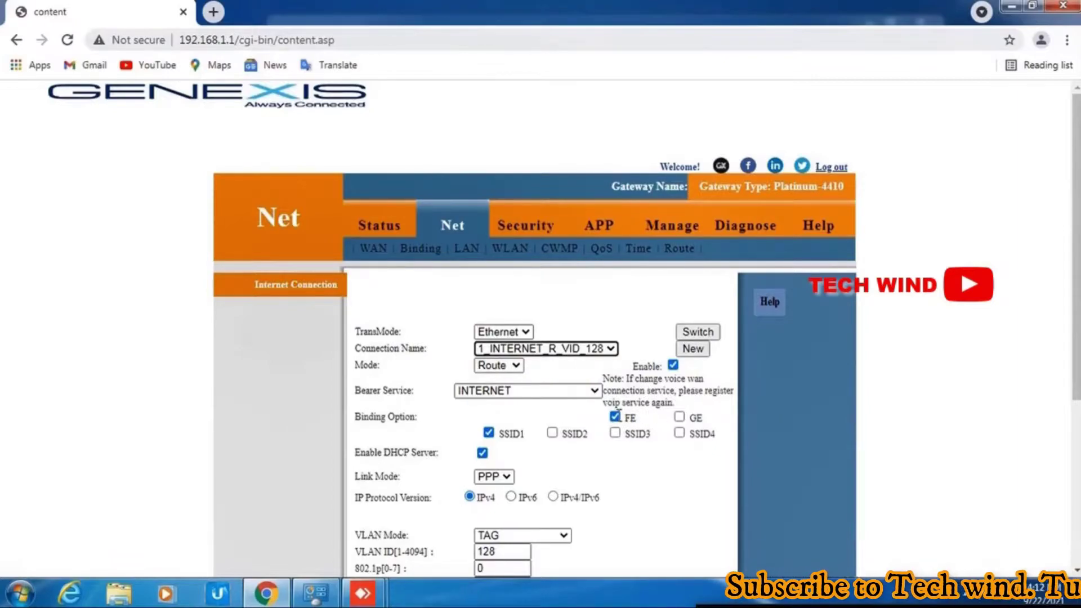
pyautogui.click(615, 417)
pyautogui.click(488, 432)
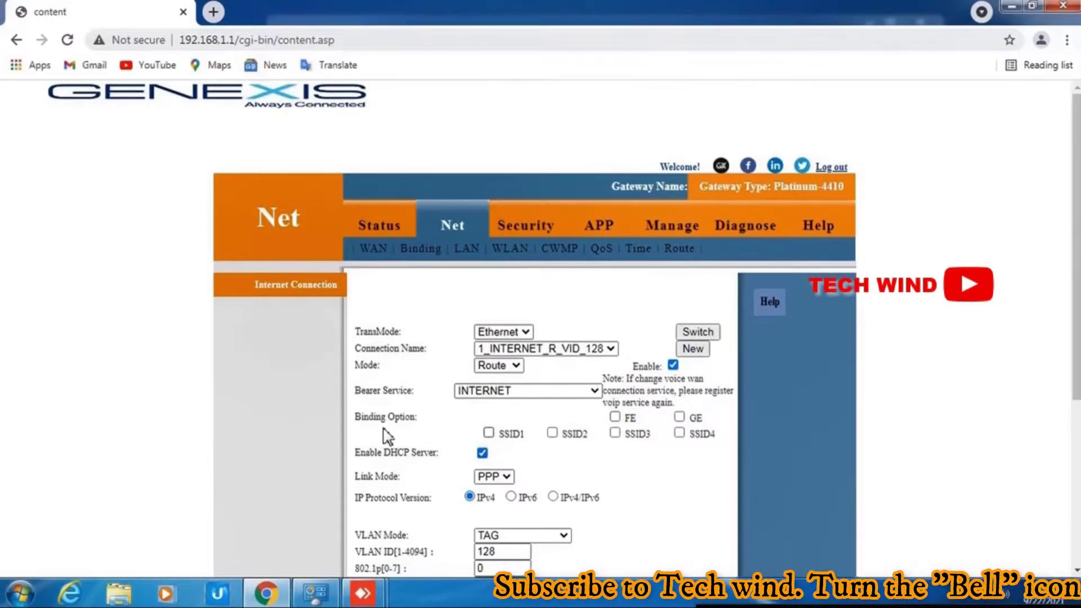
pyautogui.scroll(-2, 400, 419)
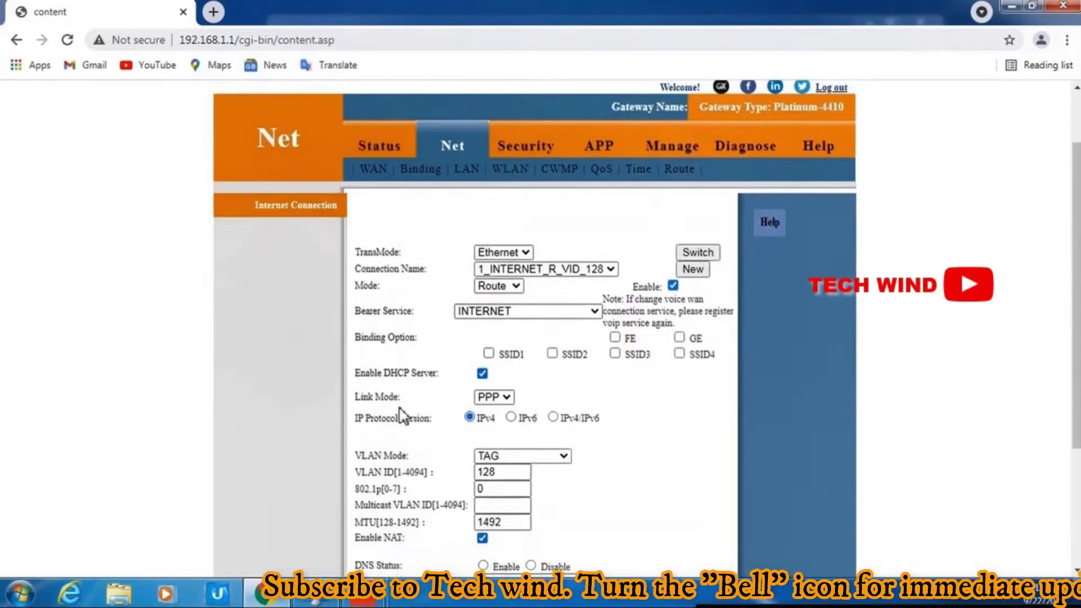
pyautogui.scroll(-3, 411, 394)
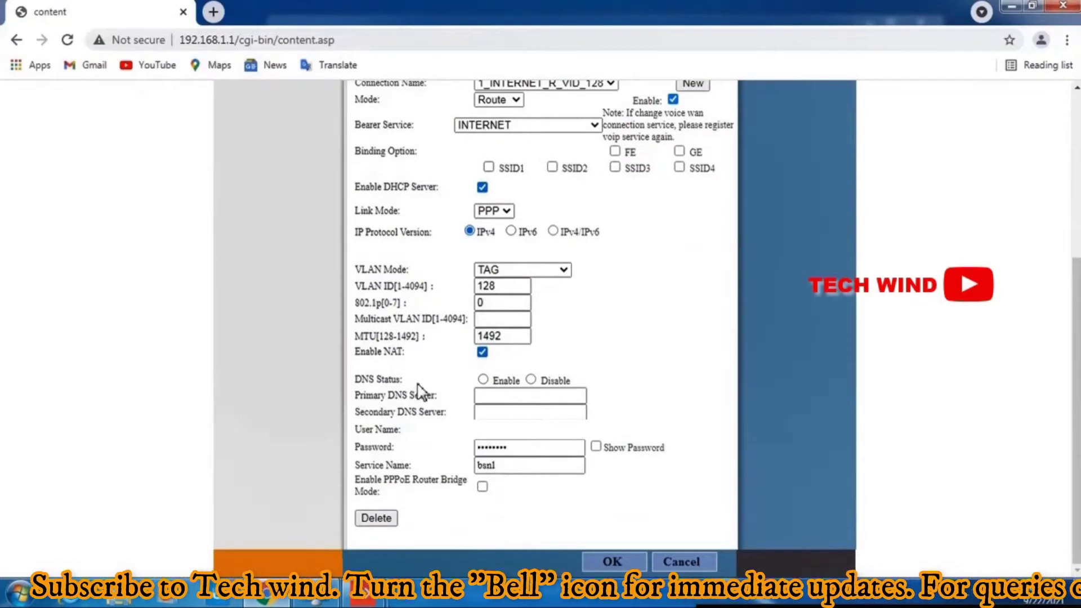
pyautogui.click(620, 558)
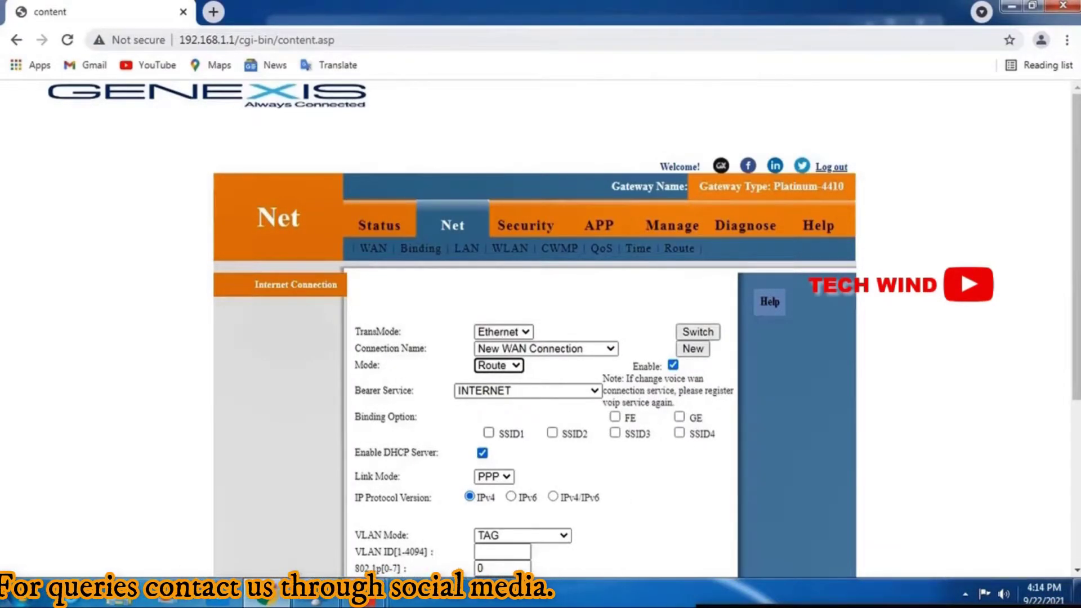
# Step: Create a VOICE_INTERNET WAN connection with IP link mode and VLAN ID 1849, and save it
pyautogui.click(566, 393)
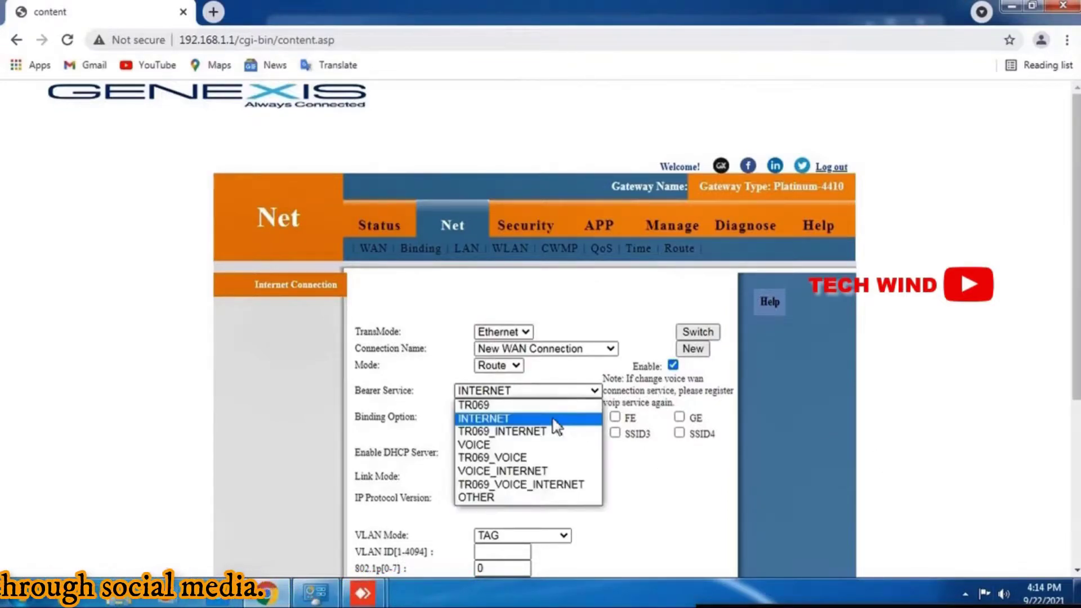
pyautogui.click(525, 474)
pyautogui.scroll(-4, 540, 367)
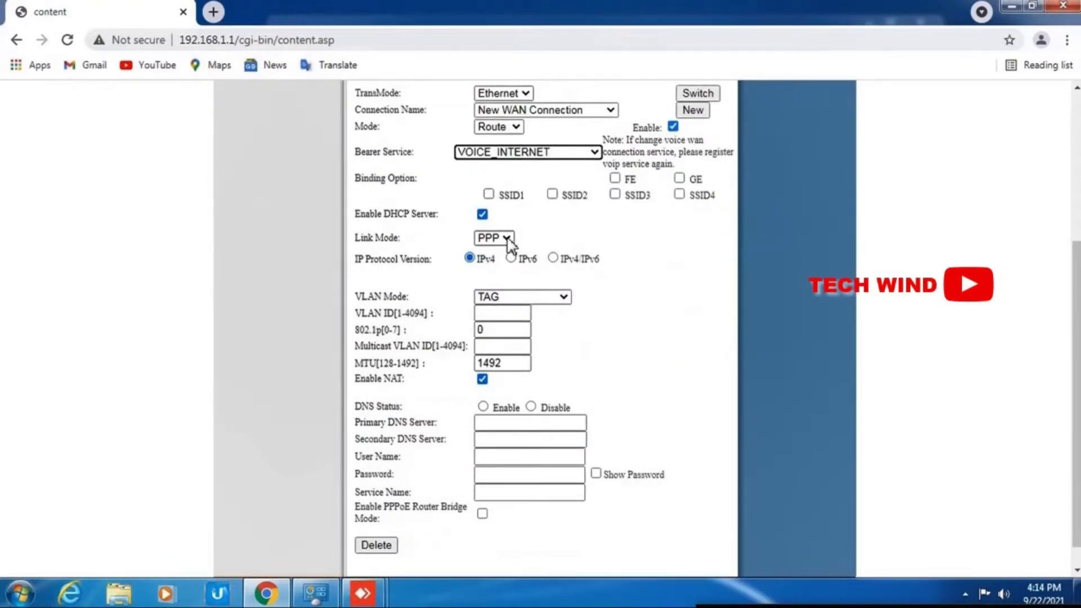
pyautogui.click(485, 253)
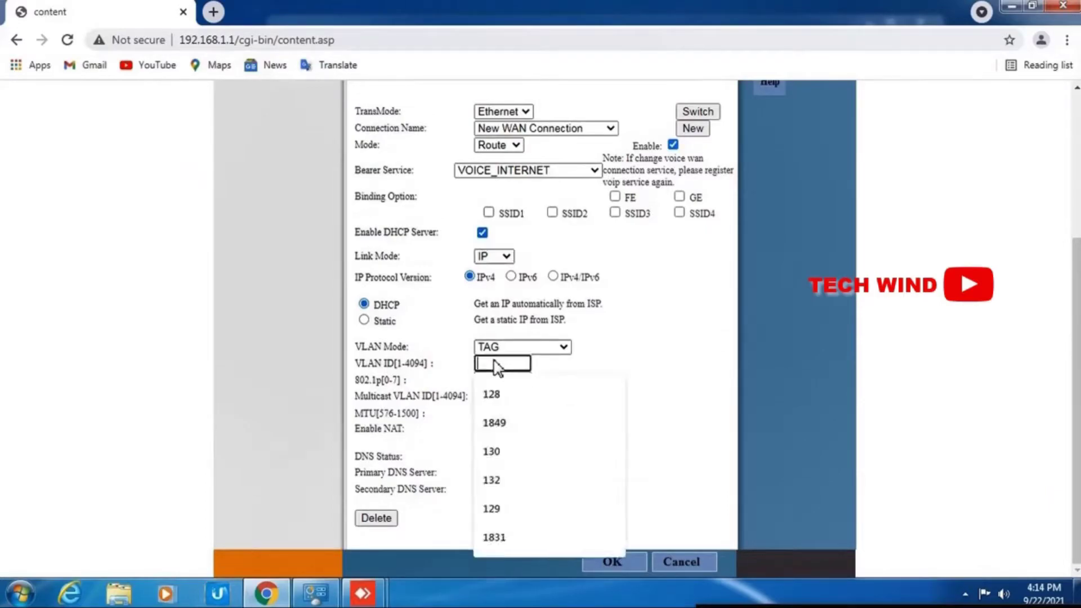
pyautogui.click(520, 423)
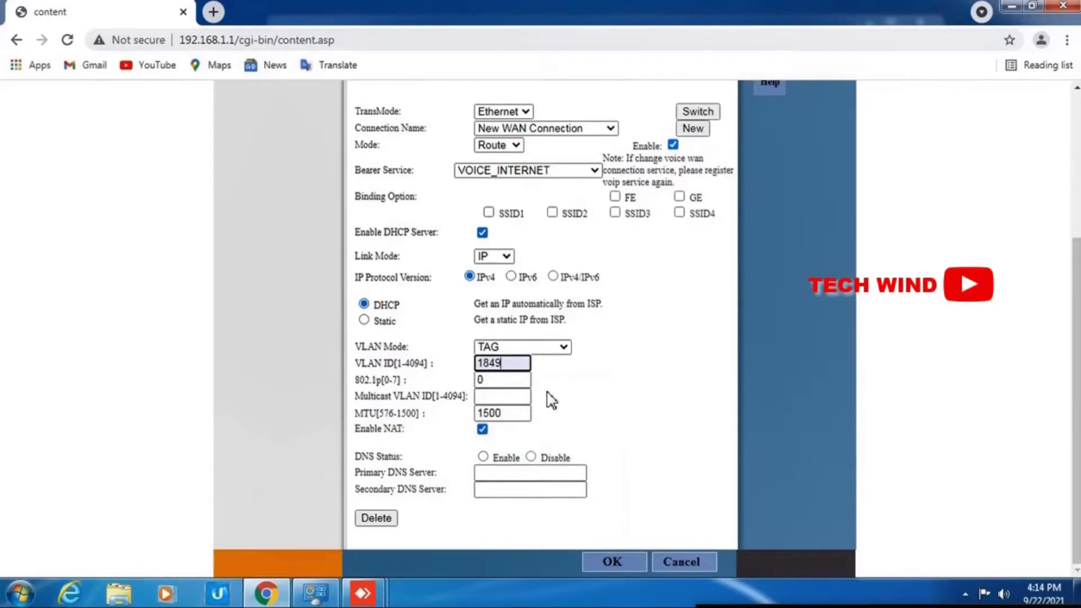
pyautogui.scroll(4, 549, 400)
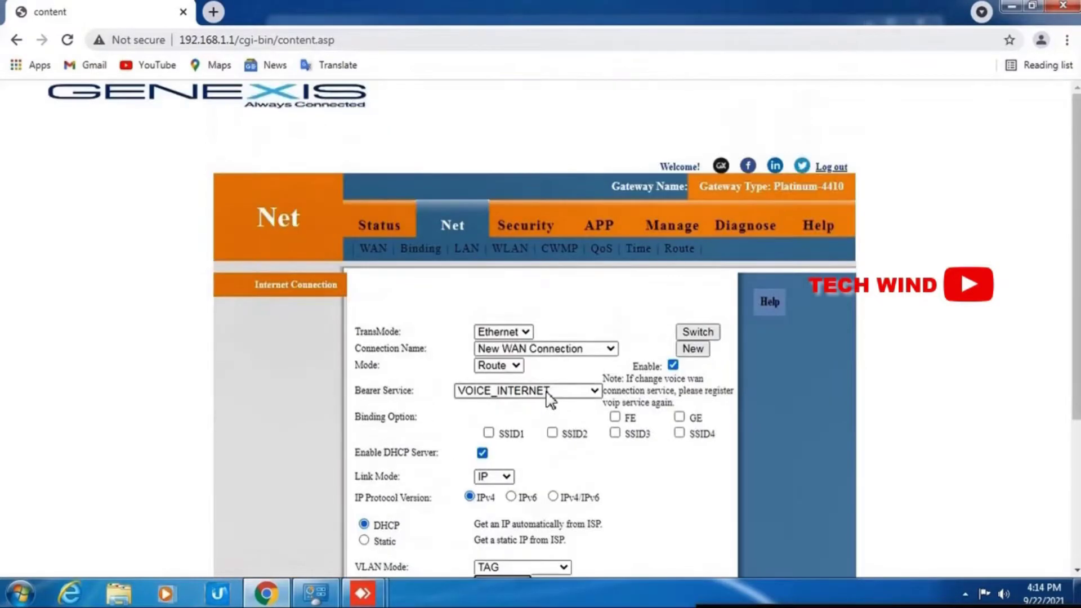
pyautogui.scroll(-4, 549, 397)
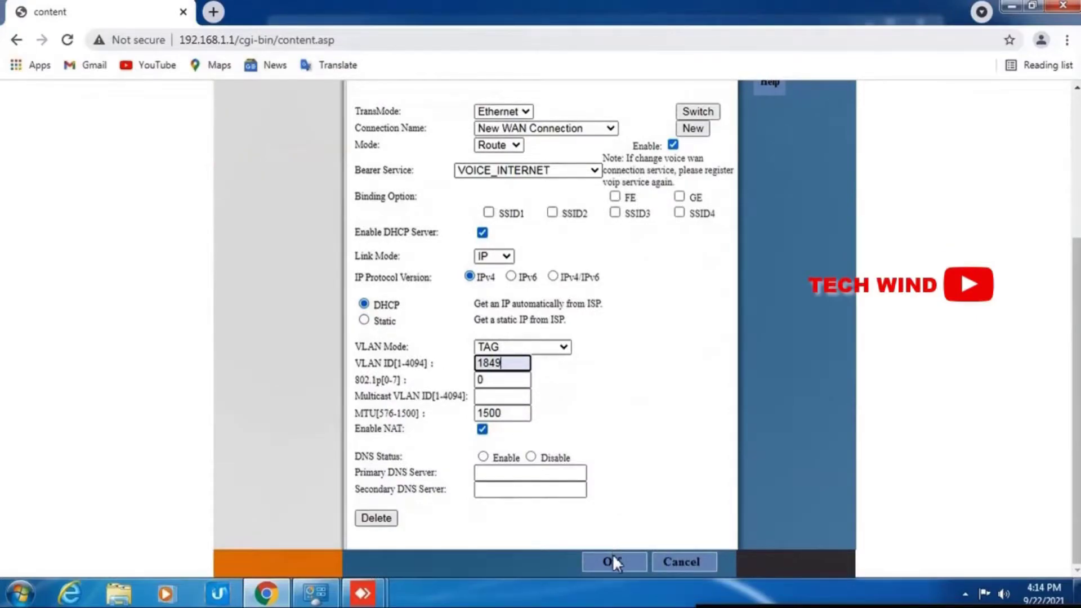
pyautogui.click(613, 559)
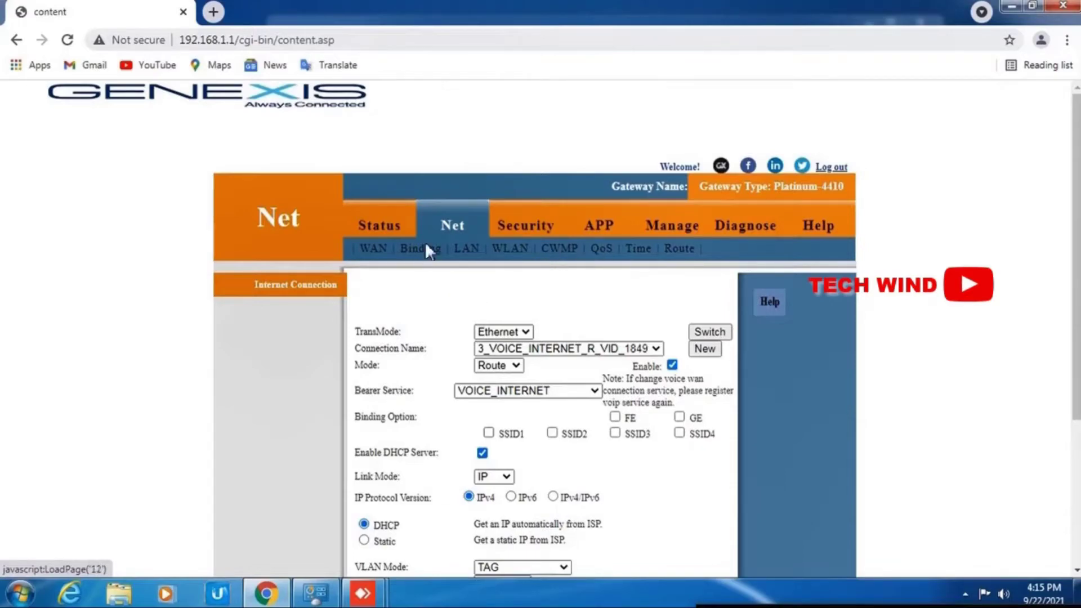
# Step: Review Net Info and VoIP Info status, where Line 1 registration shows Breakdown
pyautogui.click(379, 229)
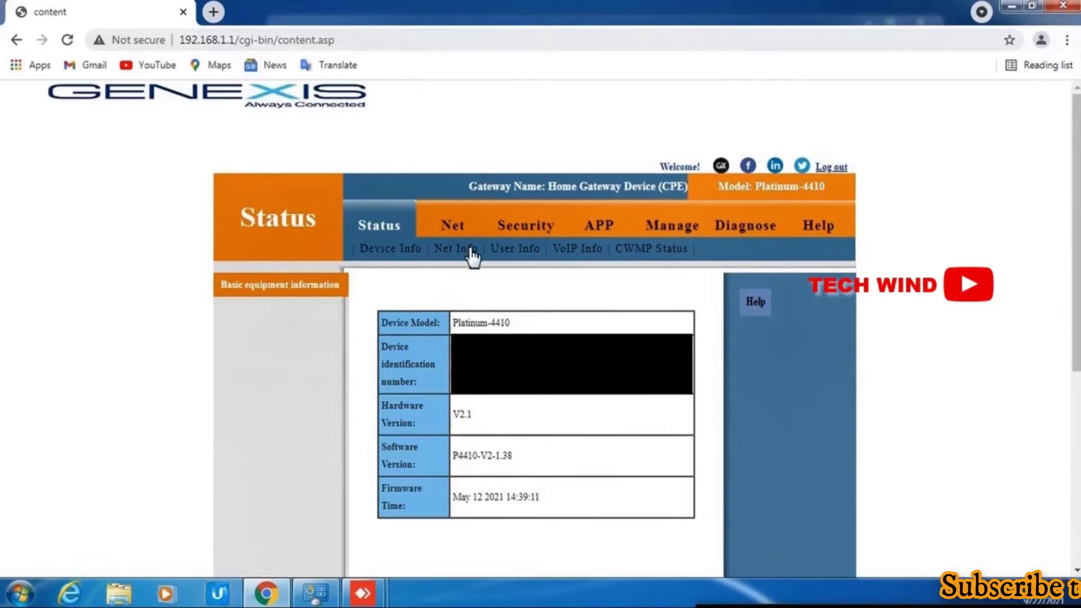
pyautogui.click(470, 249)
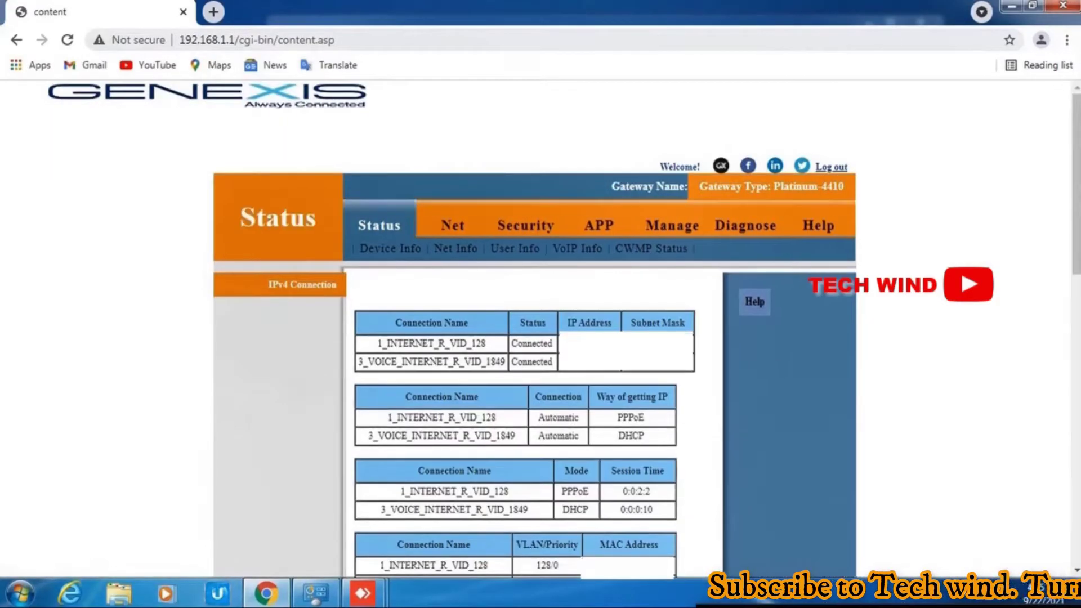
pyautogui.click(590, 252)
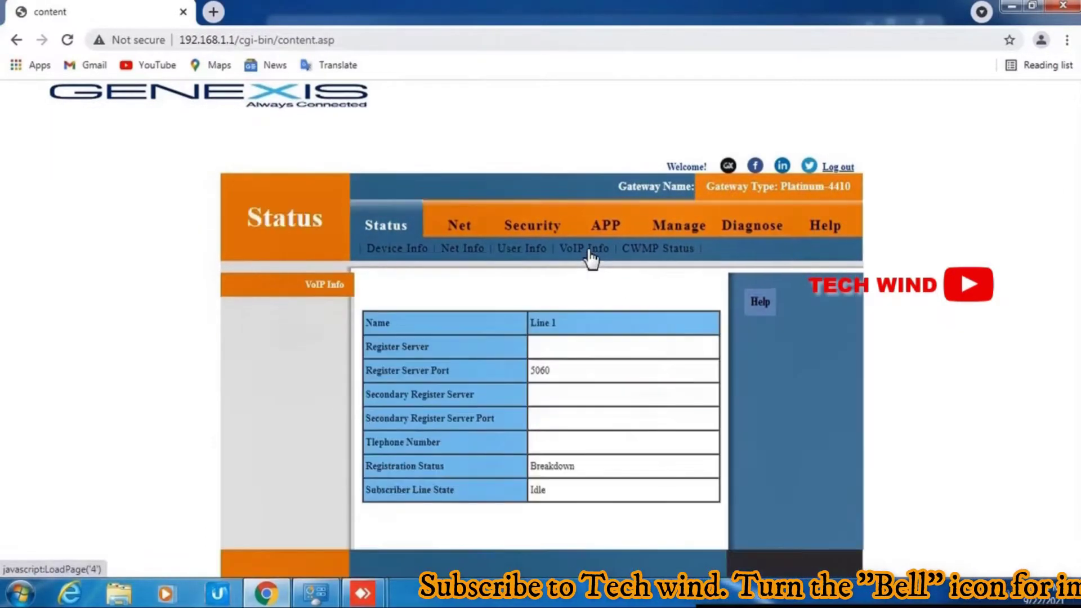
pyautogui.click(466, 225)
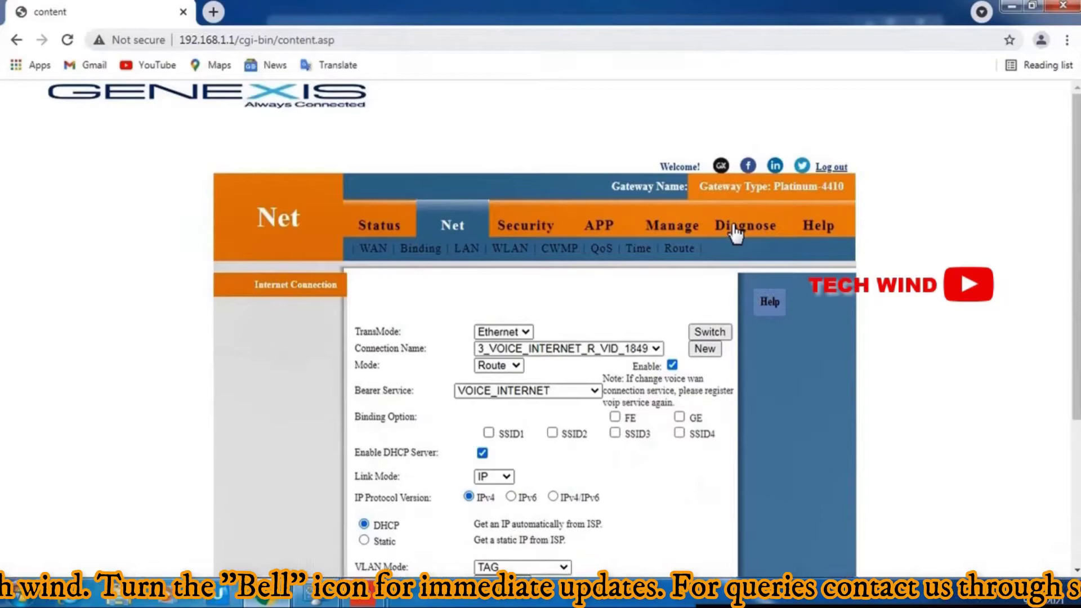
# Step: Ping ktk.ftth.ims.bsnl.in 5 times over 3_VOICE_INTERNET_R_VID_1849 and select reply IP 10.191.55.49
pyautogui.click(736, 231)
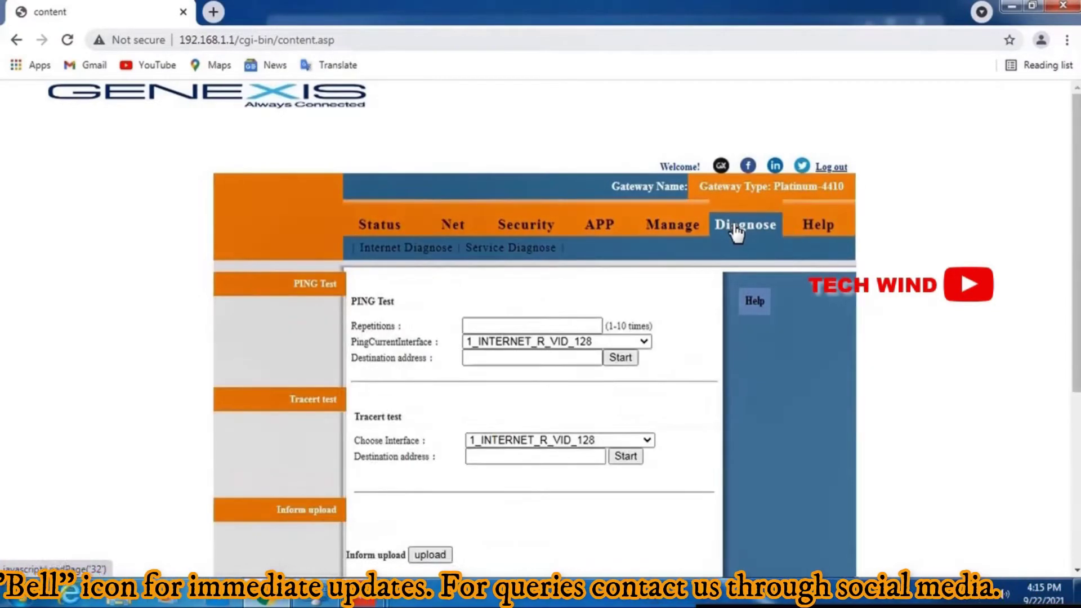
pyautogui.click(542, 328)
pyautogui.write('5')
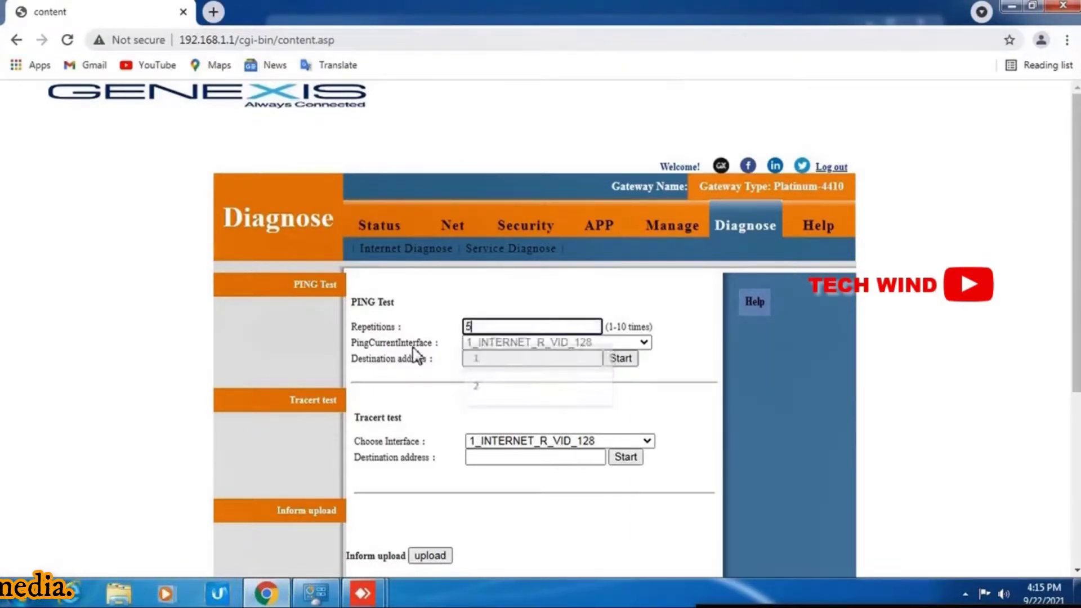
pyautogui.click(425, 342)
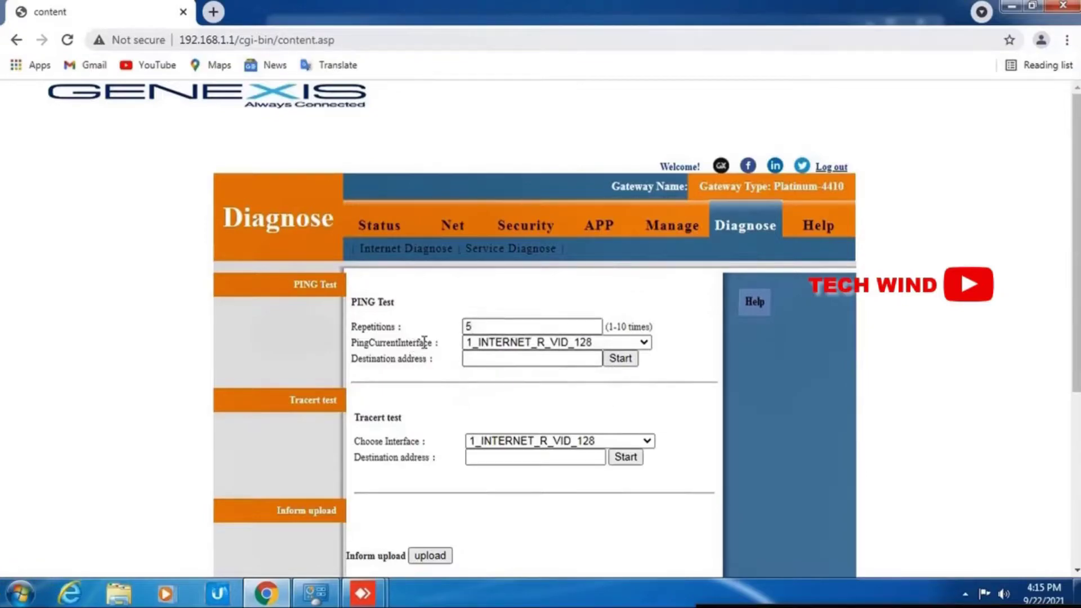
pyautogui.click(496, 343)
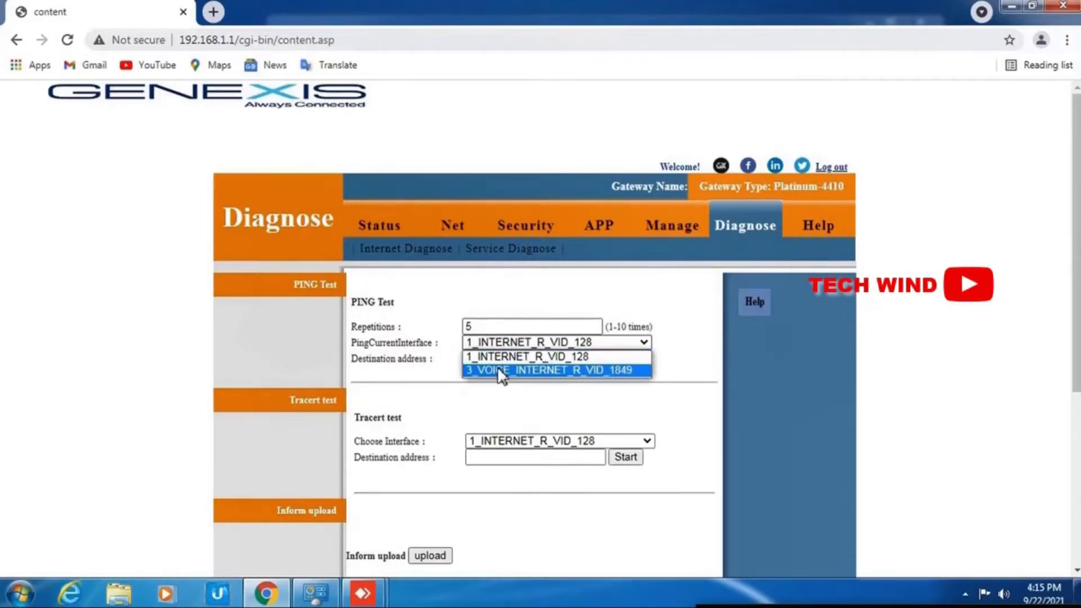
pyautogui.click(500, 371)
pyautogui.click(499, 359)
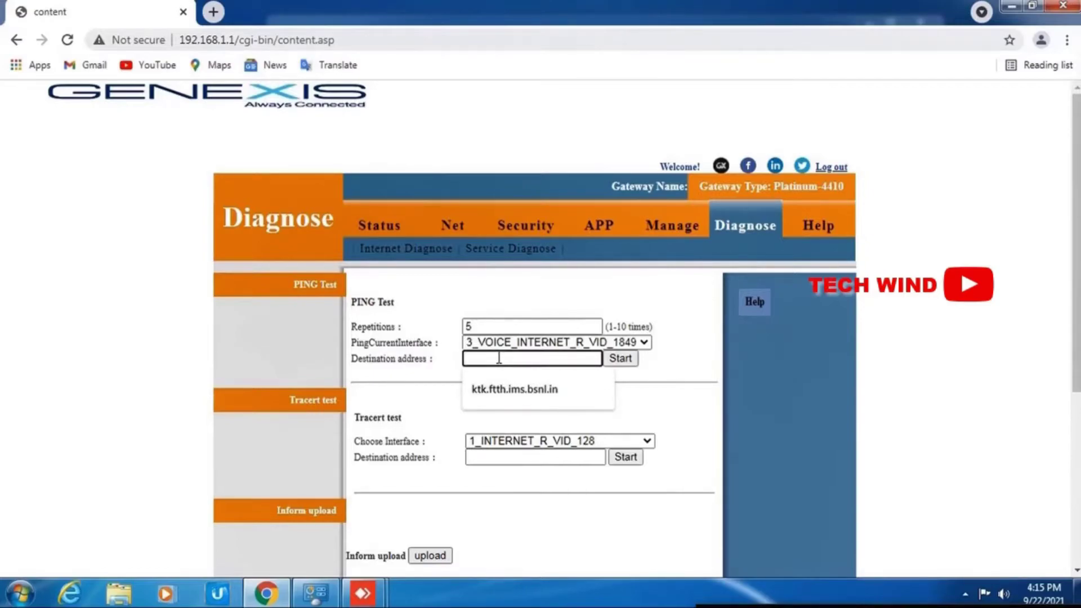
pyautogui.click(501, 391)
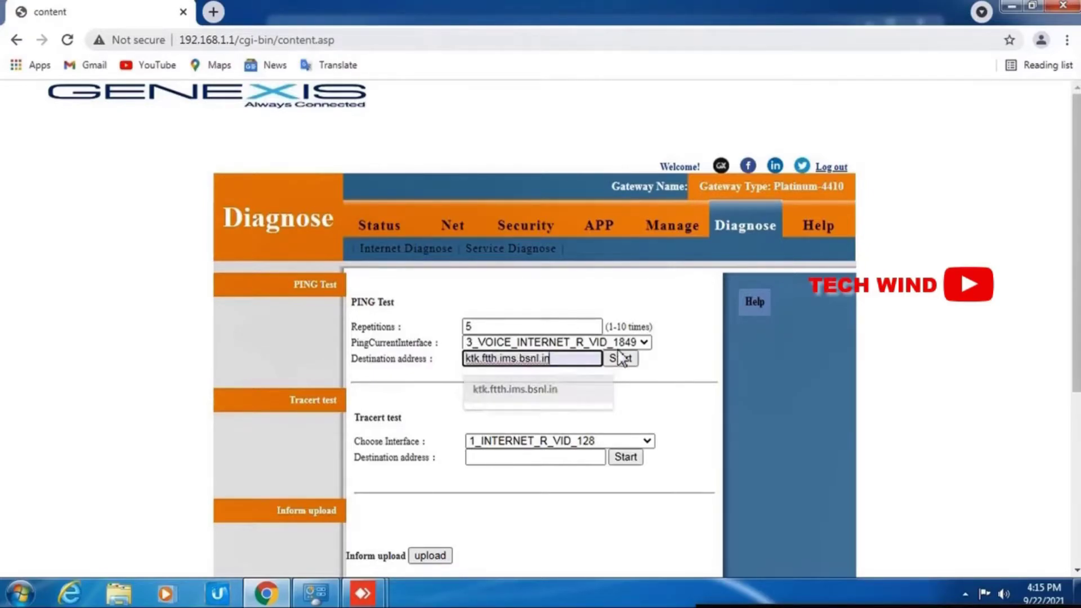
pyautogui.click(621, 360)
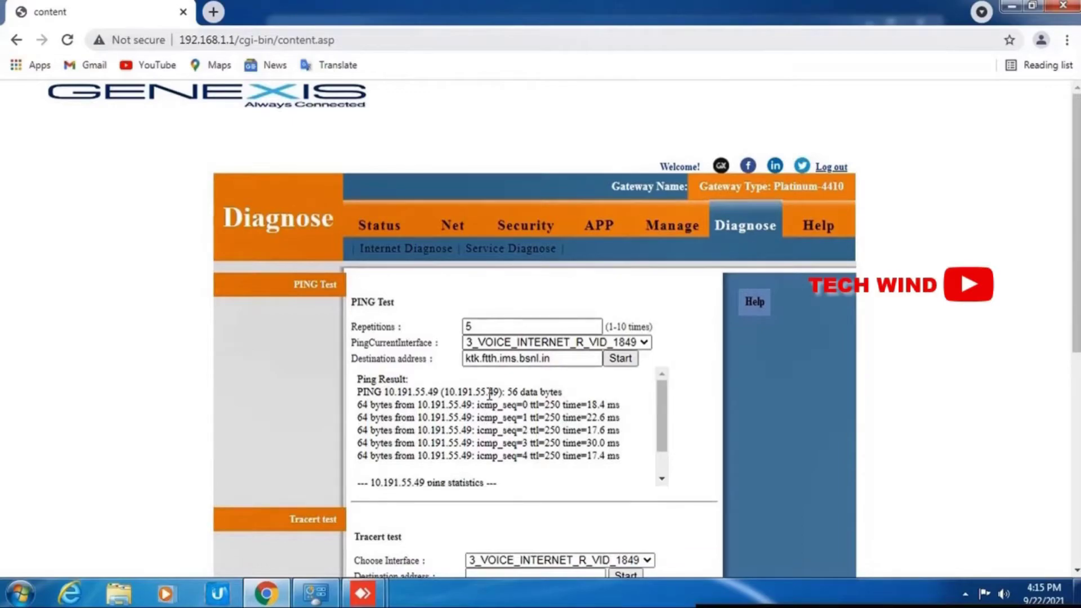
pyautogui.moveTo(473, 404); pyautogui.dragTo(422, 404)
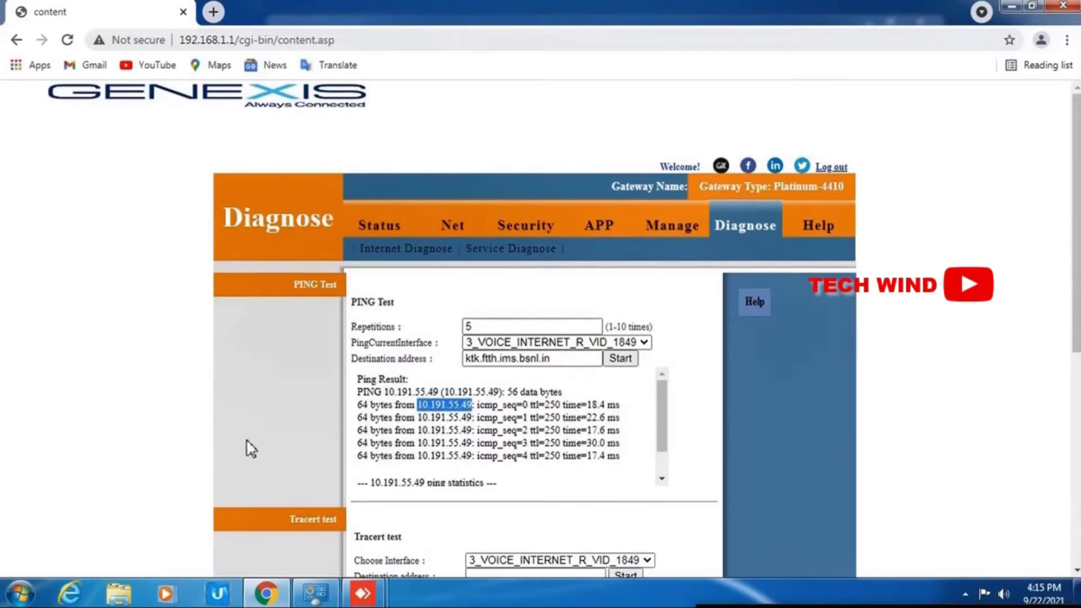
# Step: Start a new static route and set its destination IP to 172.0.0.0
pyautogui.click(383, 229)
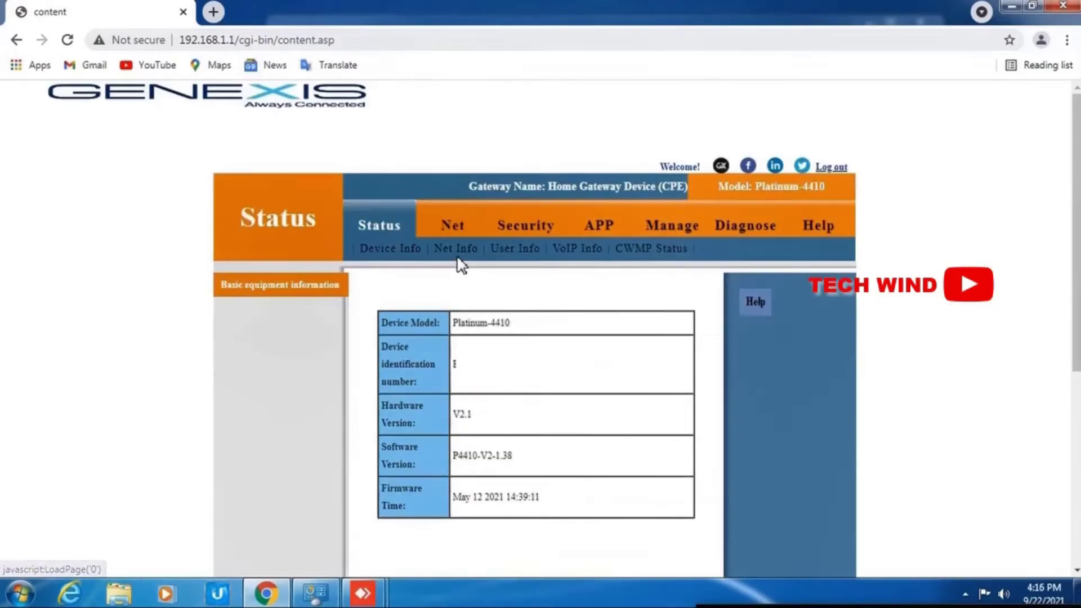
pyautogui.click(456, 246)
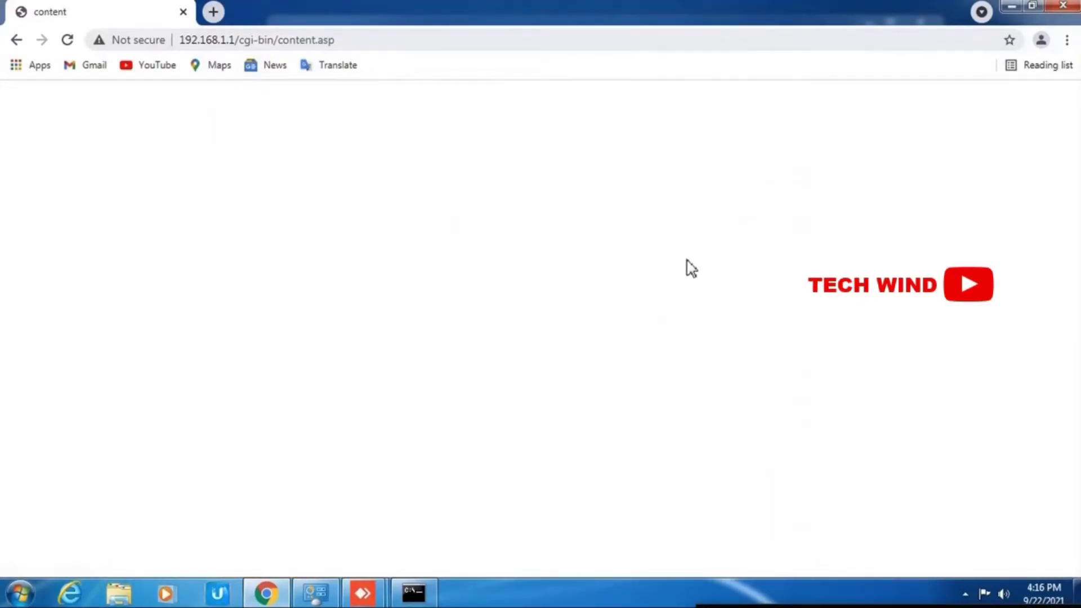
pyautogui.click(669, 250)
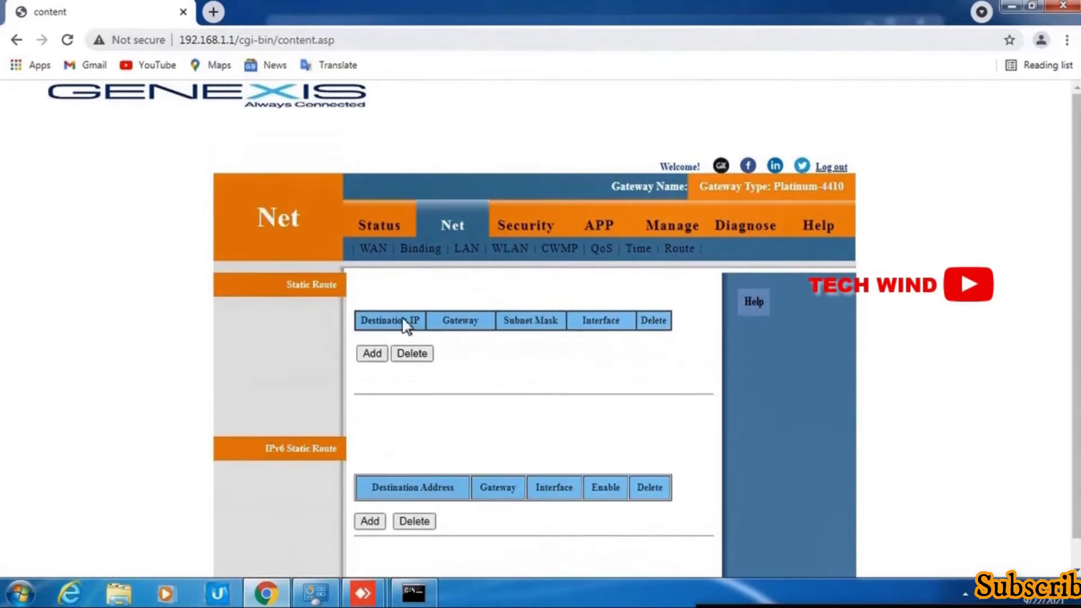
pyautogui.click(372, 354)
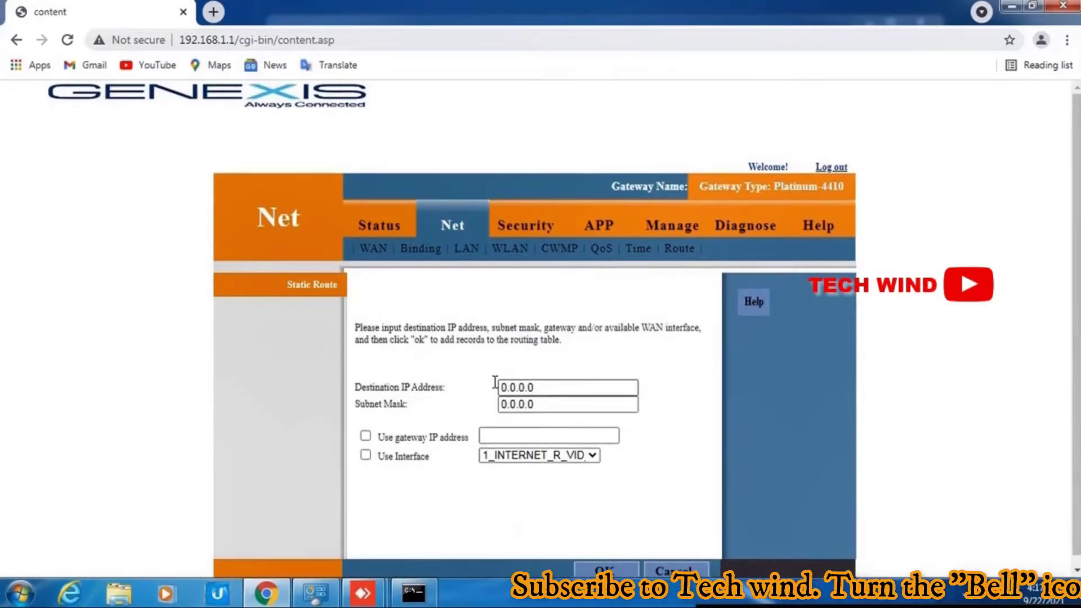
pyautogui.click(501, 386)
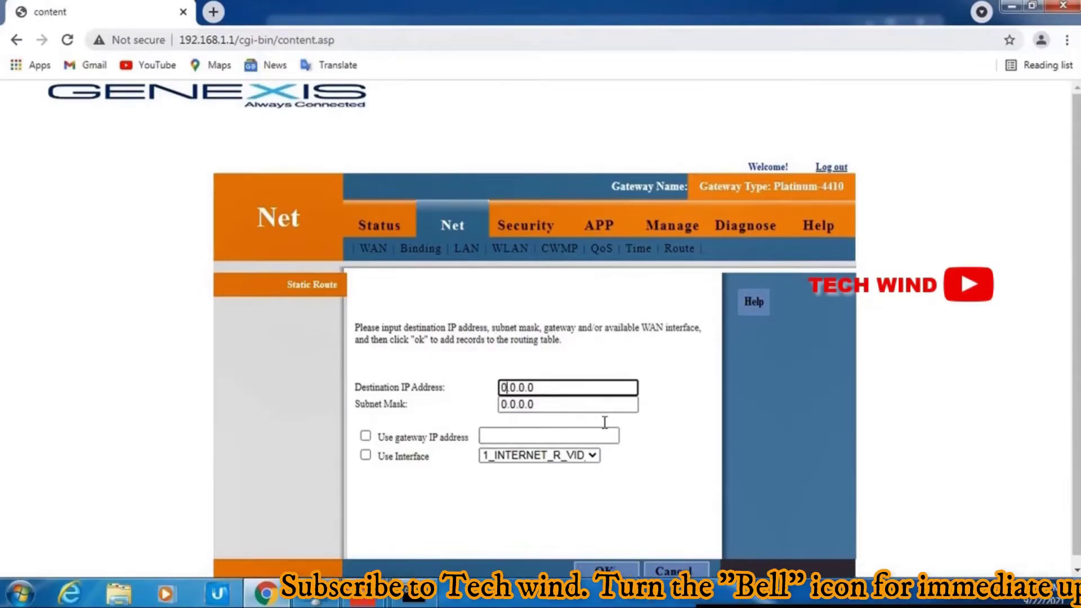
pyautogui.press('Delete')
pyautogui.press('Delete')
pyautogui.write('172')
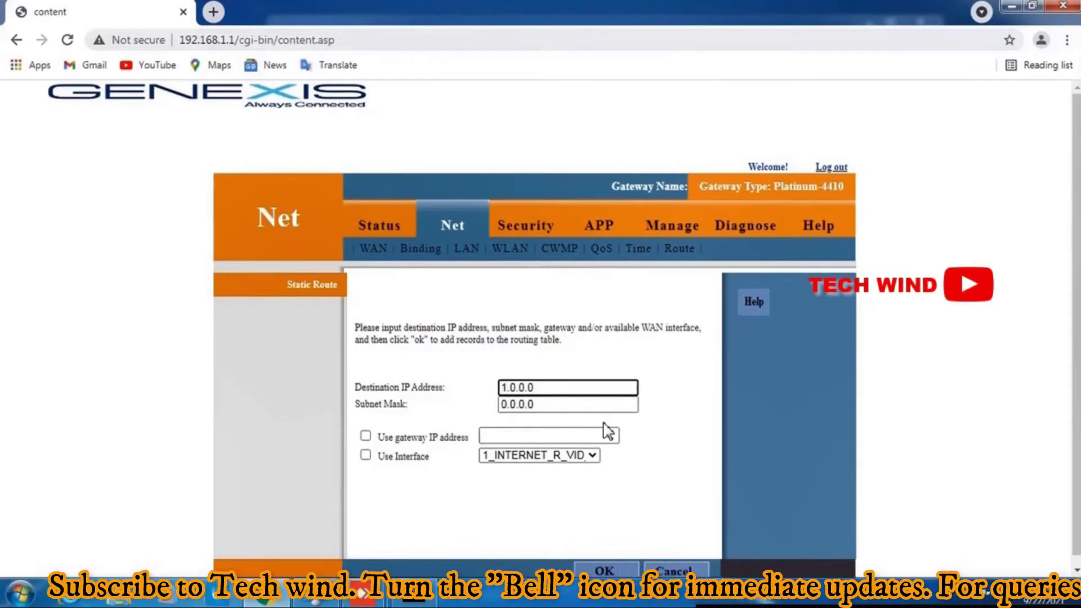
pyautogui.write('.')
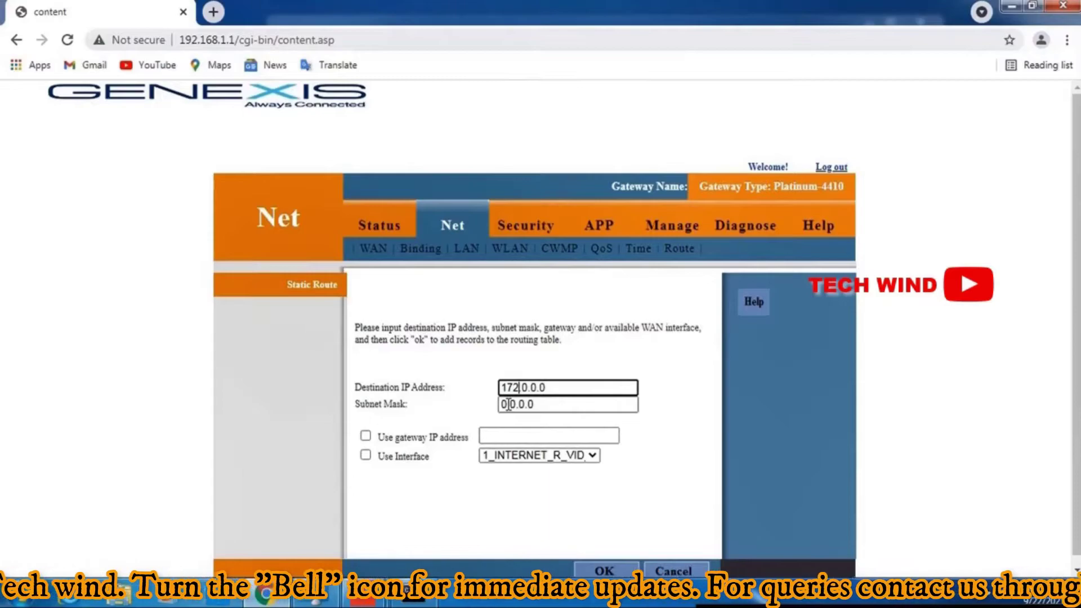
# Step: Give the route mask 255.0.0.0, a gateway, and interface 3_VOICE_INTERNET_R_VID_1849, then save
pyautogui.moveTo(505, 404); pyautogui.dragTo(495, 405)
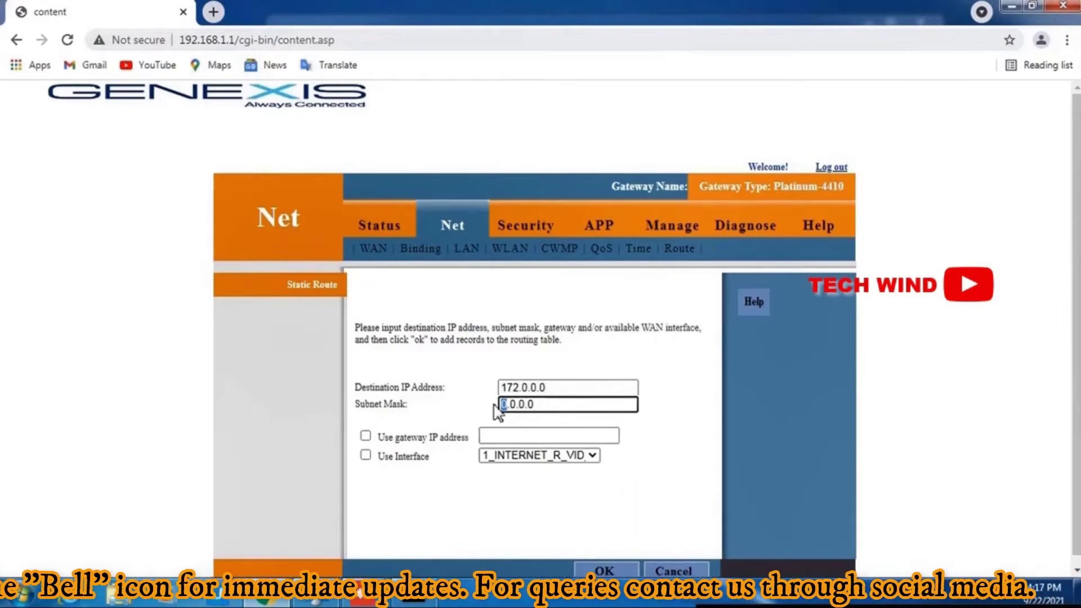
pyautogui.write('255')
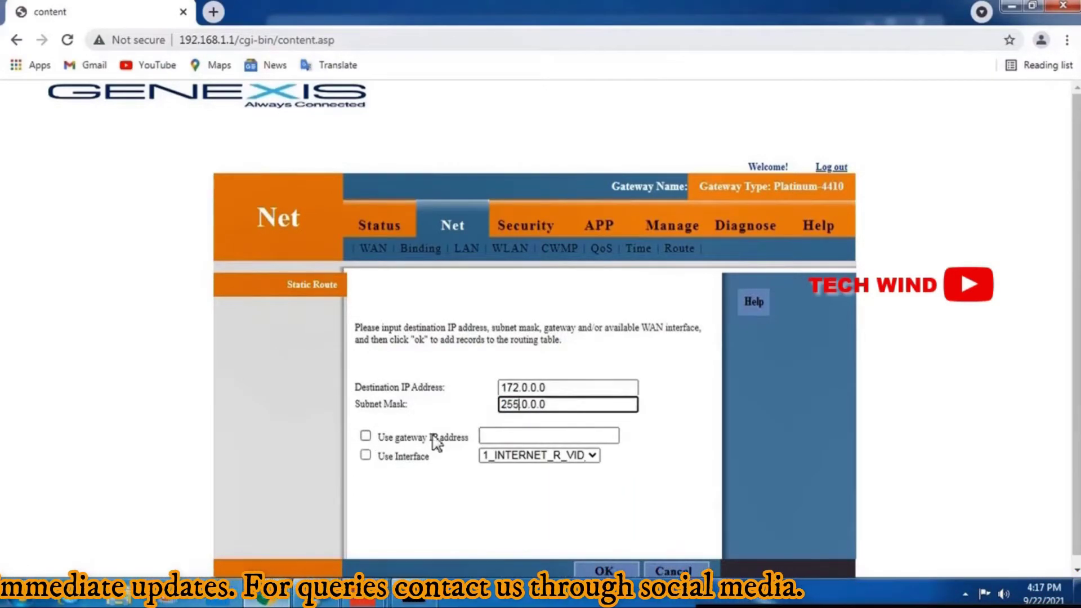
pyautogui.click(434, 437)
pyautogui.click(494, 442)
pyautogui.click(366, 455)
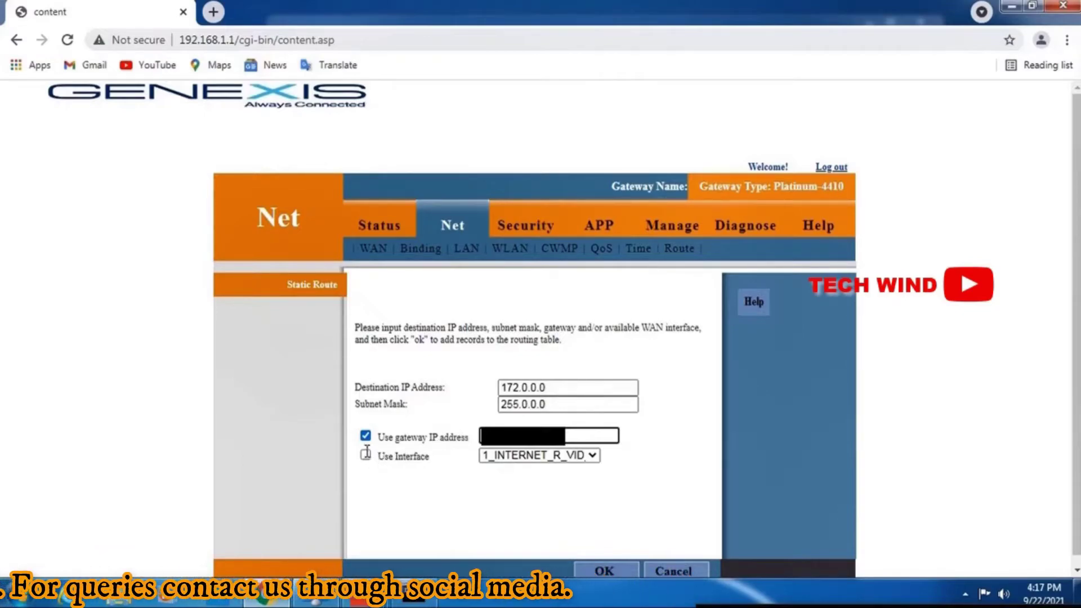
pyautogui.click(527, 456)
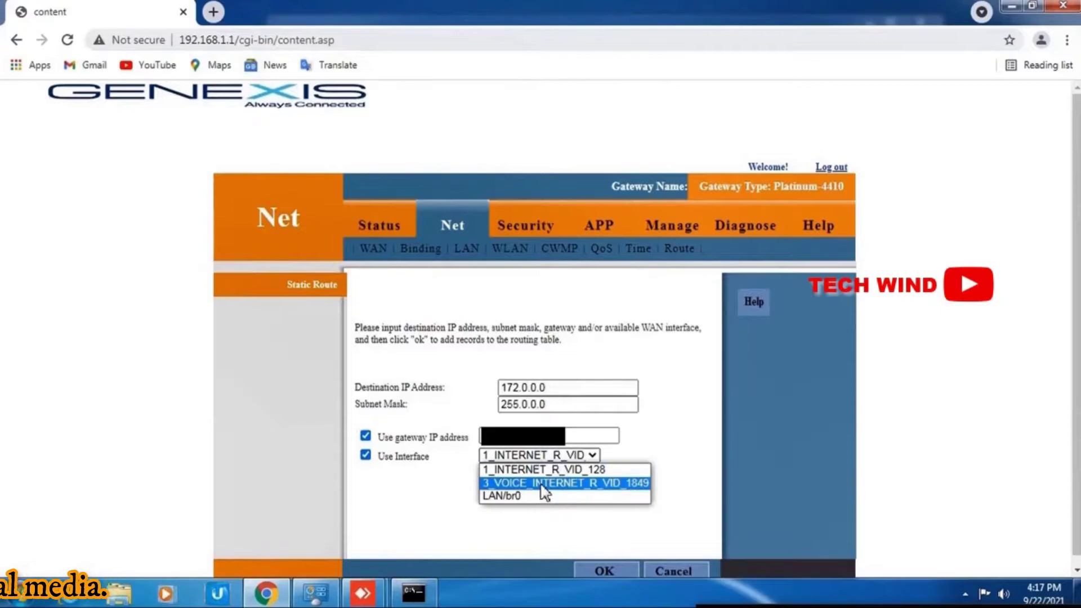
pyautogui.click(545, 488)
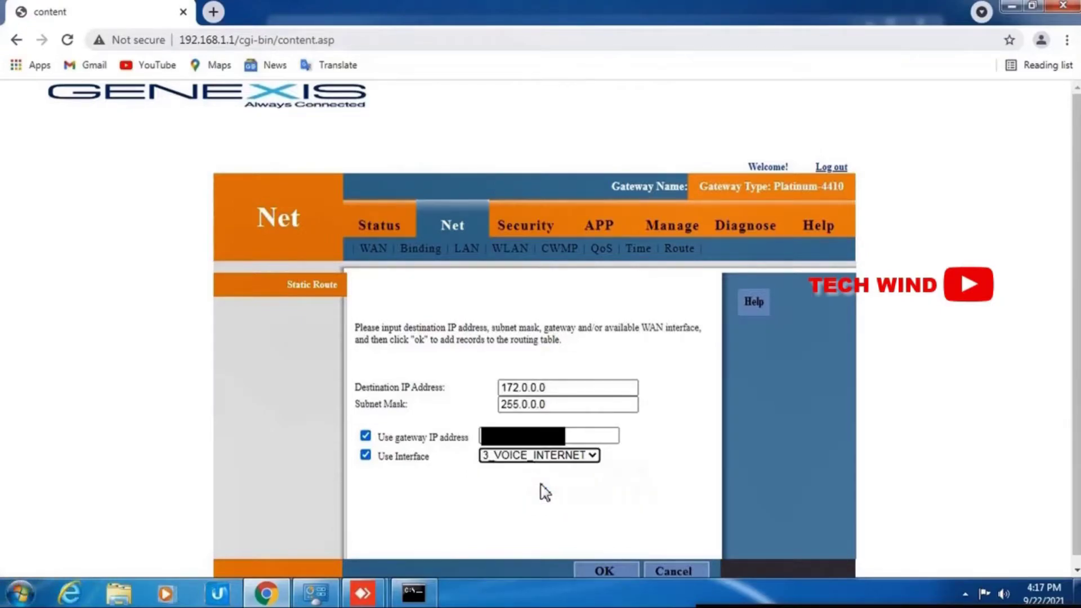
pyautogui.click(605, 570)
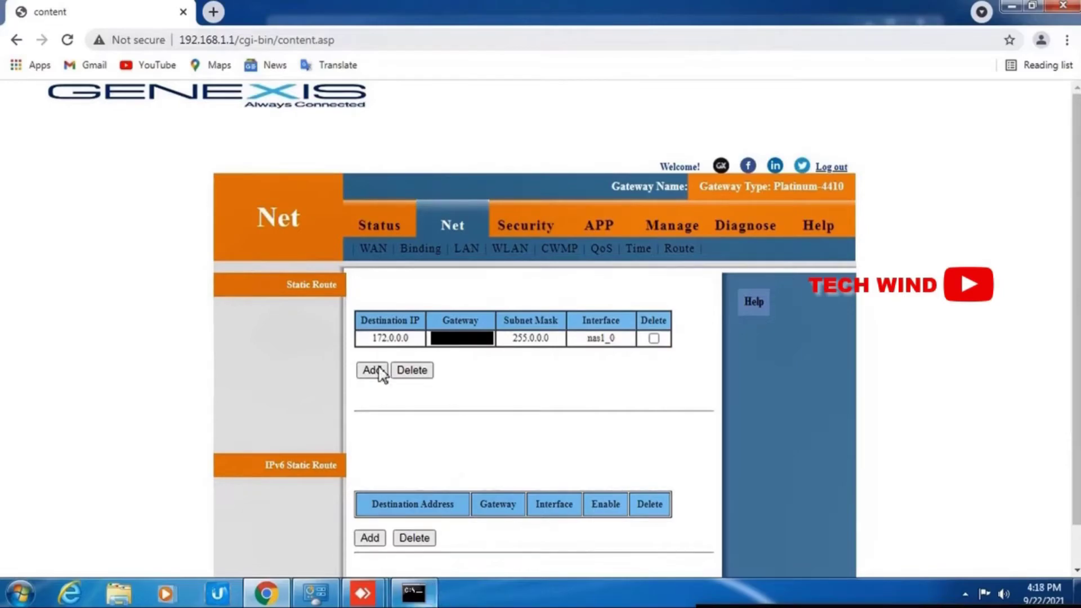
# Step: Add and save a static route to 10.0.0.0/255.0.0.0 via 3_VOICE_INTERNET_R_VID_1849
pyautogui.click(372, 370)
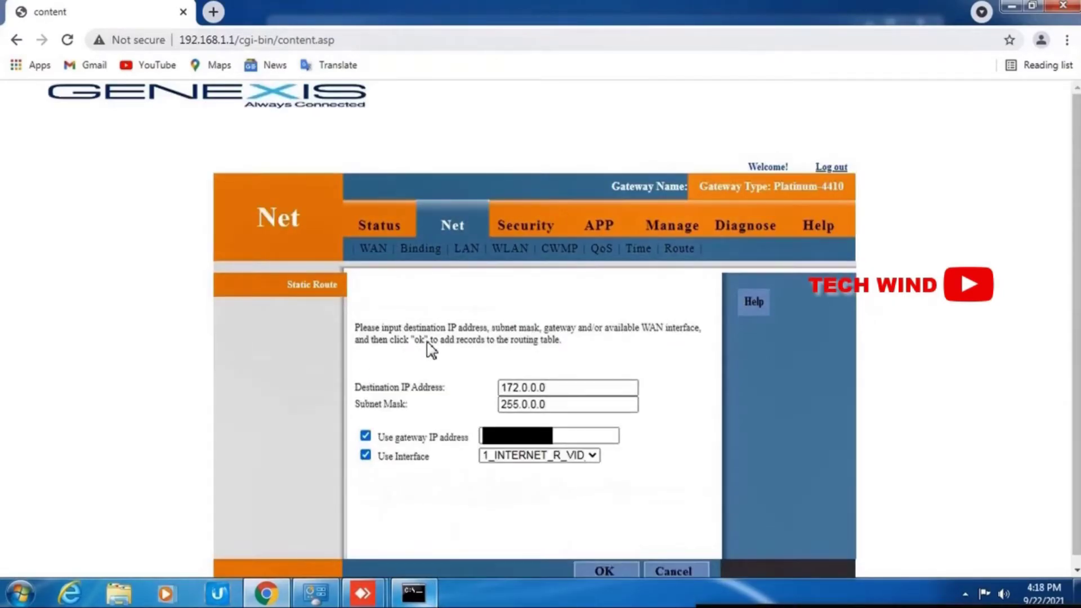
pyautogui.click(519, 390)
pyautogui.doubleClick(485, 388)
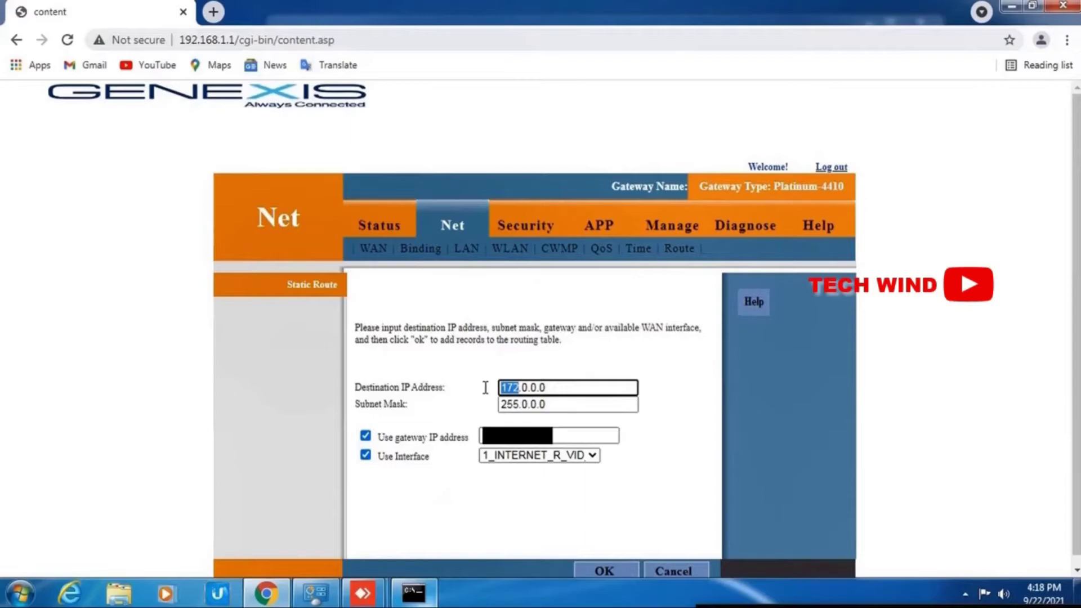
pyautogui.write('1')
pyautogui.click(575, 457)
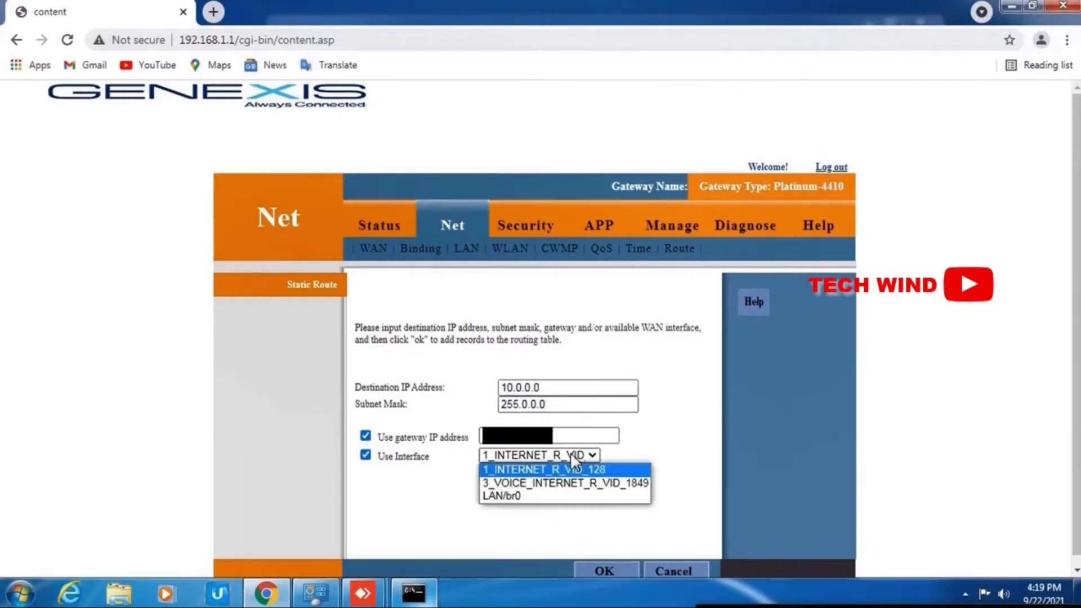
pyautogui.click(541, 483)
pyautogui.click(605, 570)
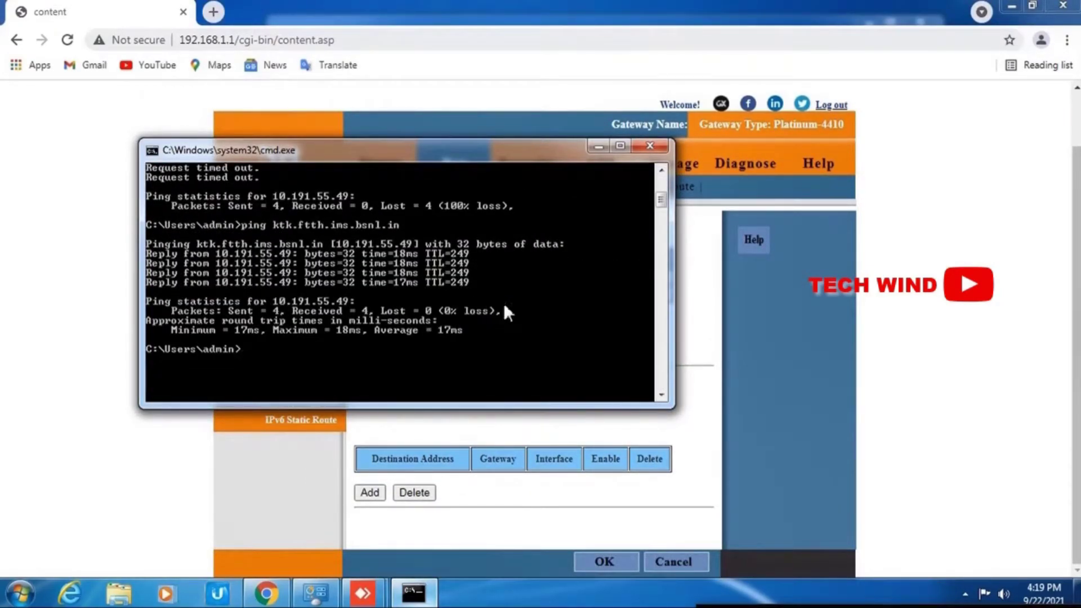
pyautogui.click(1003, 14)
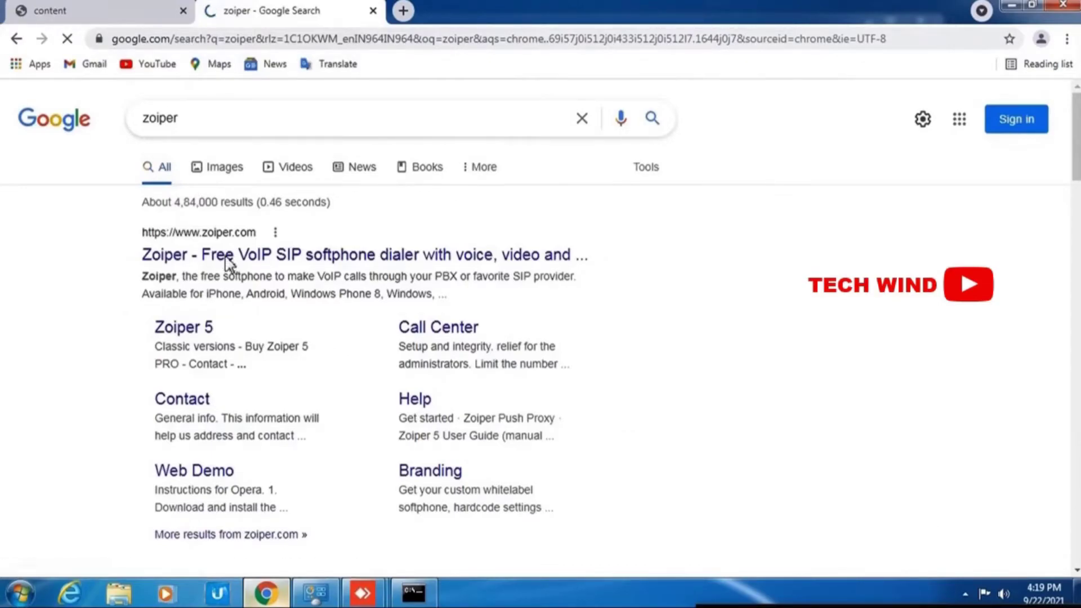
# Step: Start the free Zoiper 5 for Windows download from zoiper.com
pyautogui.click(265, 254)
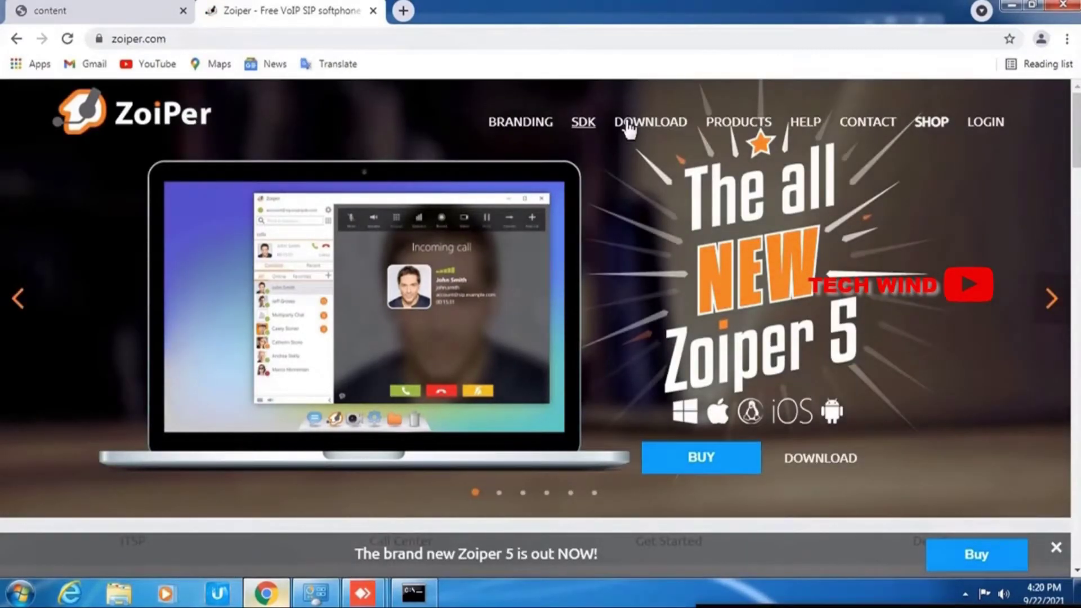
pyautogui.click(628, 127)
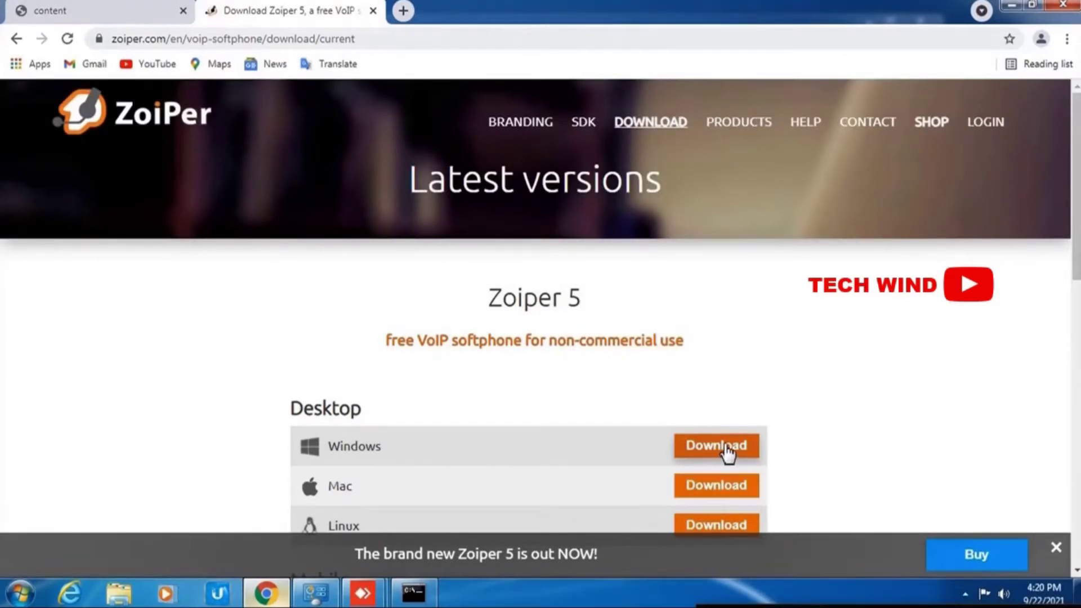
pyautogui.click(728, 448)
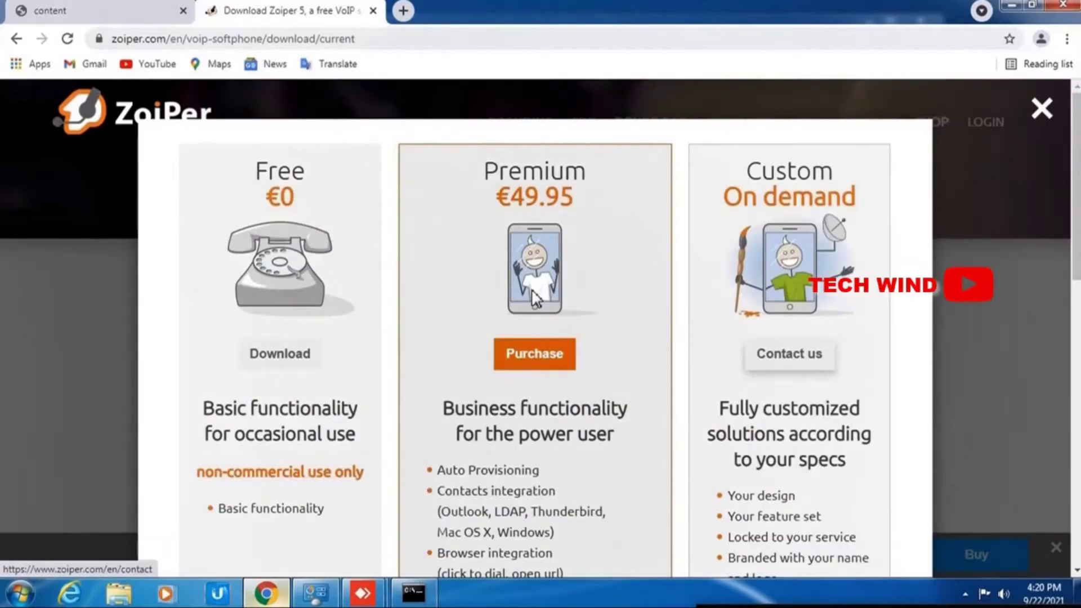
pyautogui.click(282, 355)
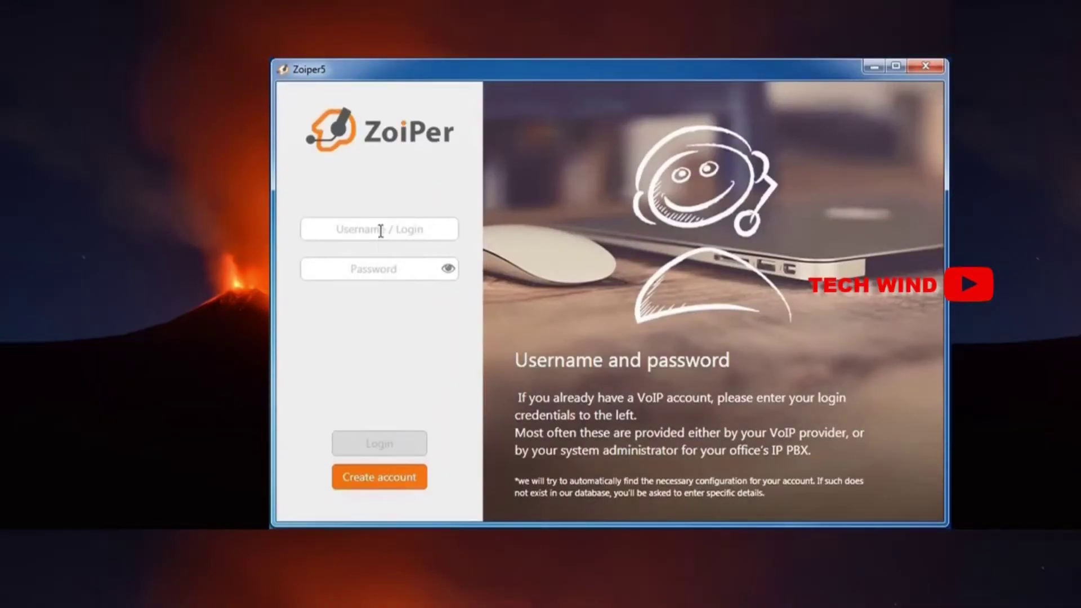
# Step: Log in to Zoiper 5 with the SIP account's phone-number username and password
pyautogui.click(381, 231)
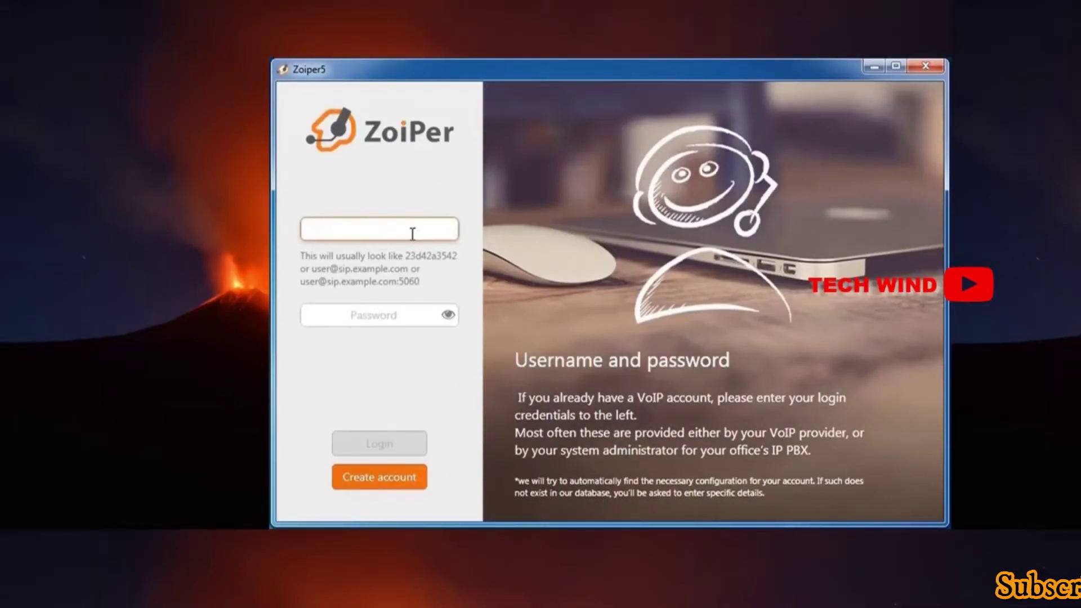
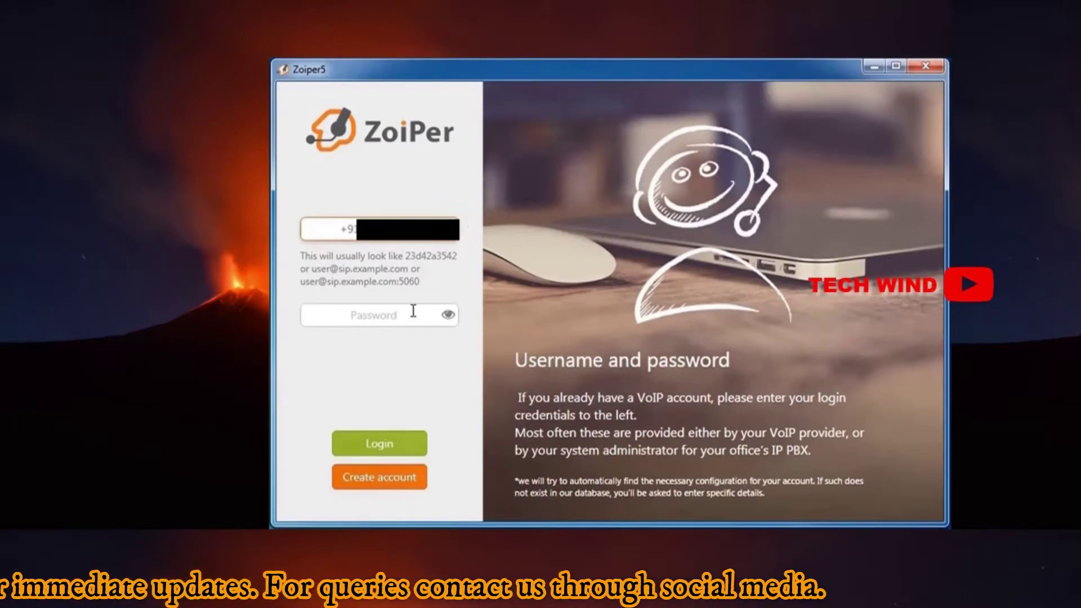
pyautogui.click(413, 313)
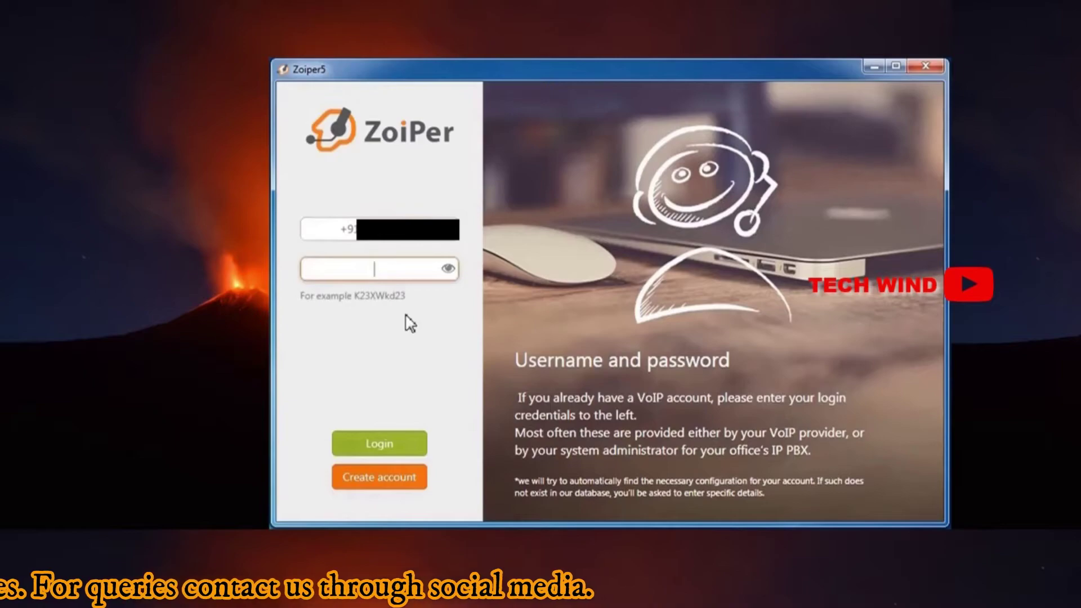
pyautogui.write('1234')
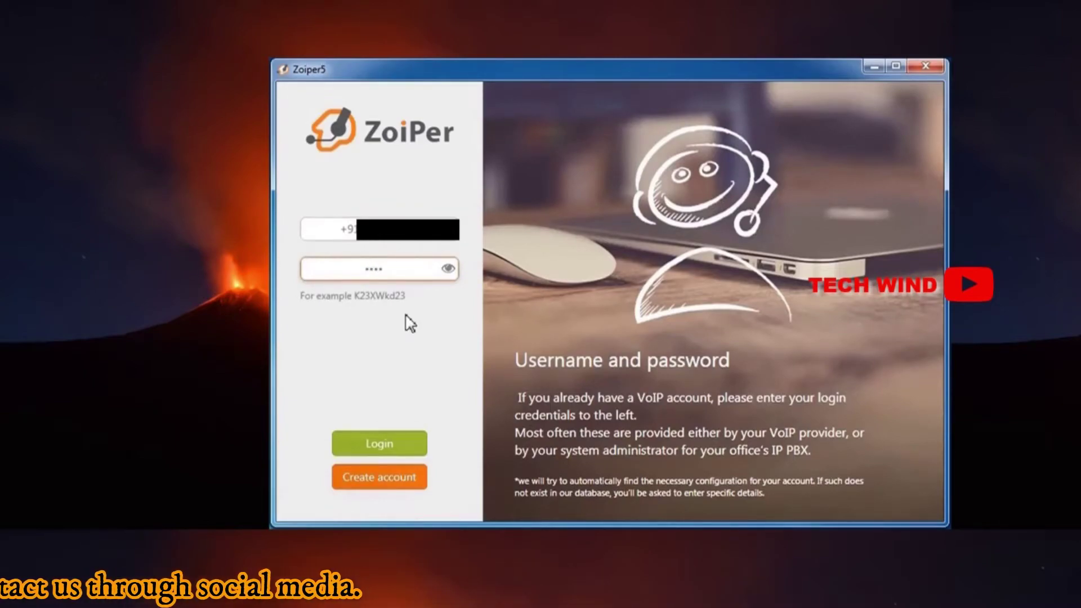
pyautogui.write('56789')
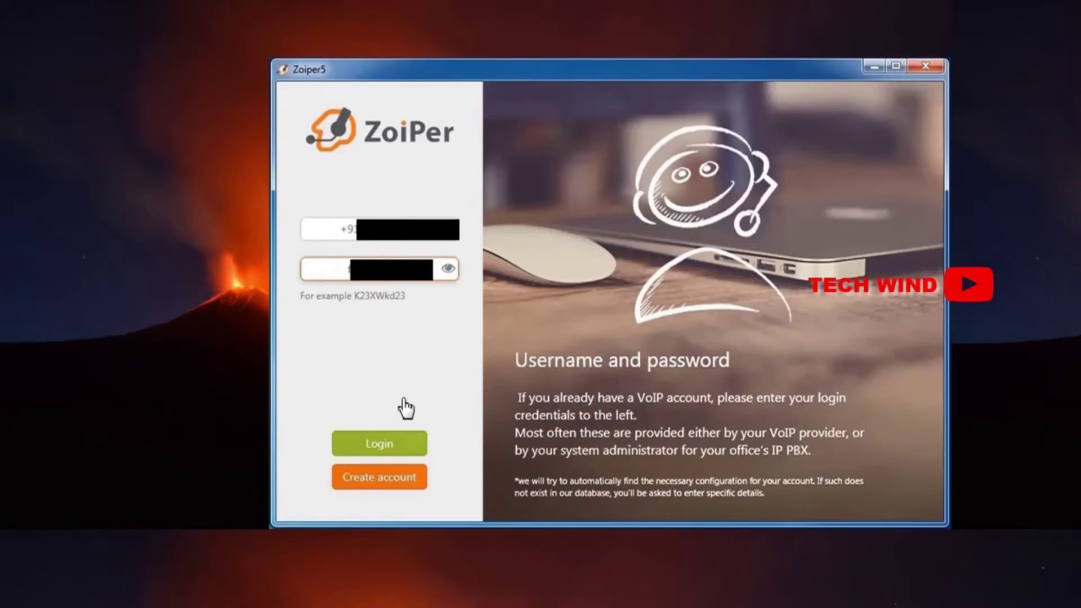
pyautogui.click(393, 445)
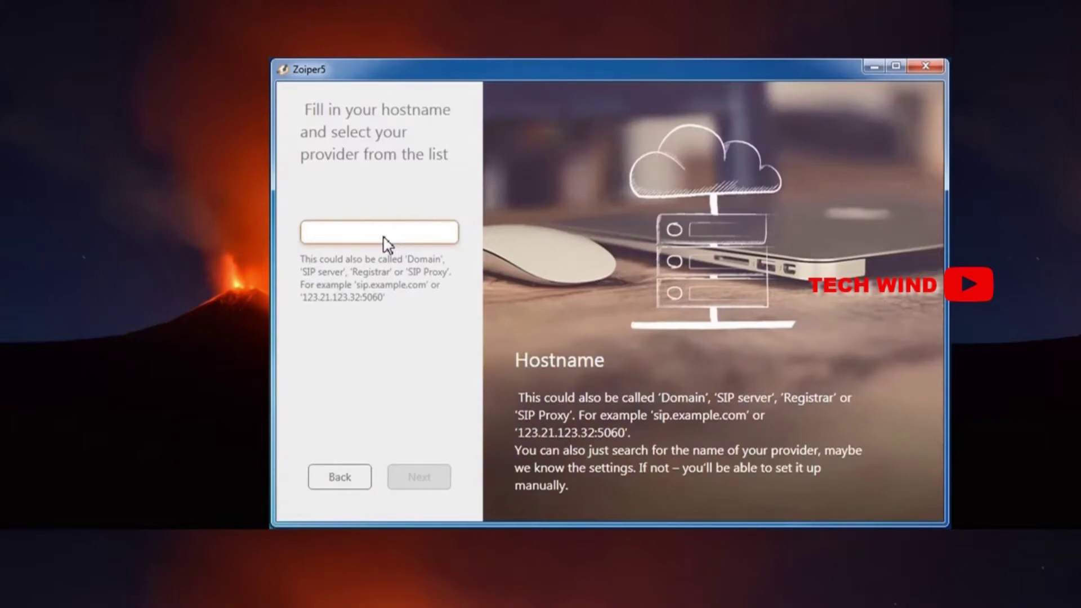
# Step: Enter hostname ktk.ftth.ims.bsnl.in:5060, select it for reuse, and accept it
pyautogui.write('ktn')
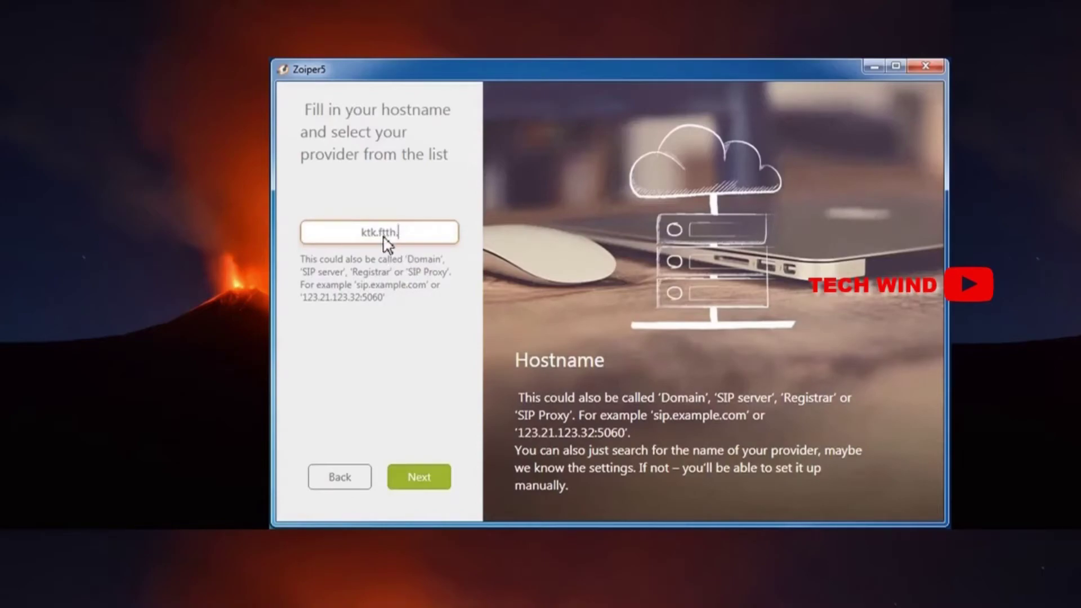
pyautogui.write('ims.bsnl.in:5060')
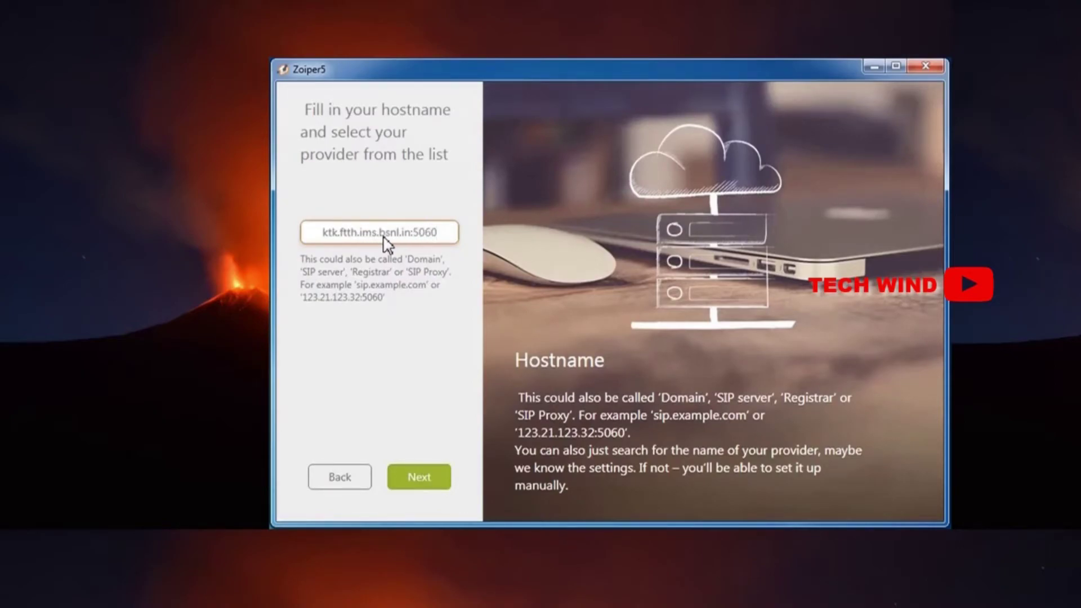
pyautogui.hotkey('ctrl', 'a')
pyautogui.hotkey('ctrl', 'c')
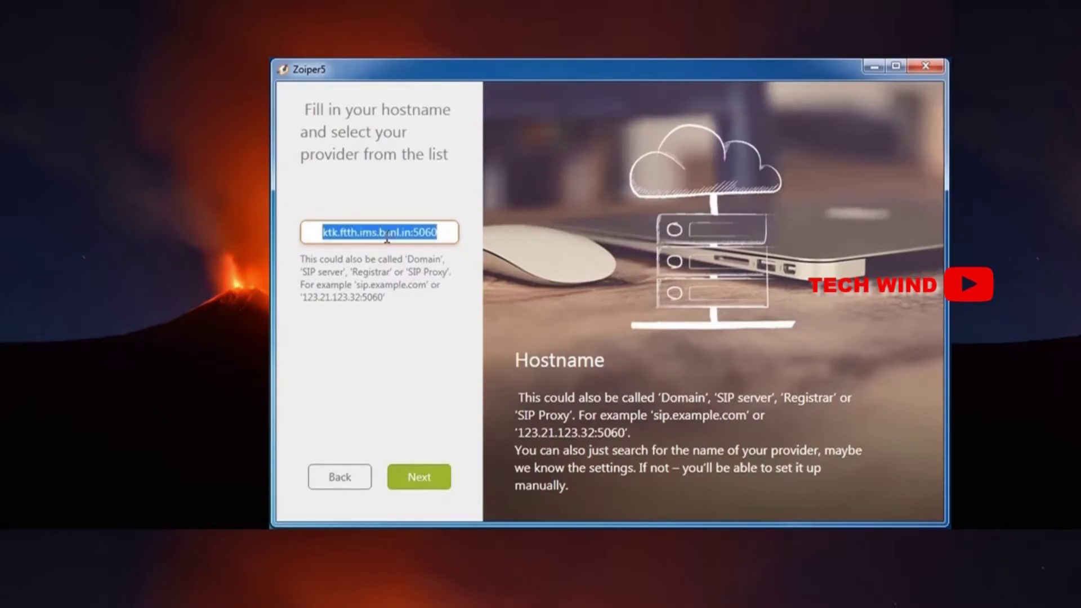
pyautogui.click(431, 485)
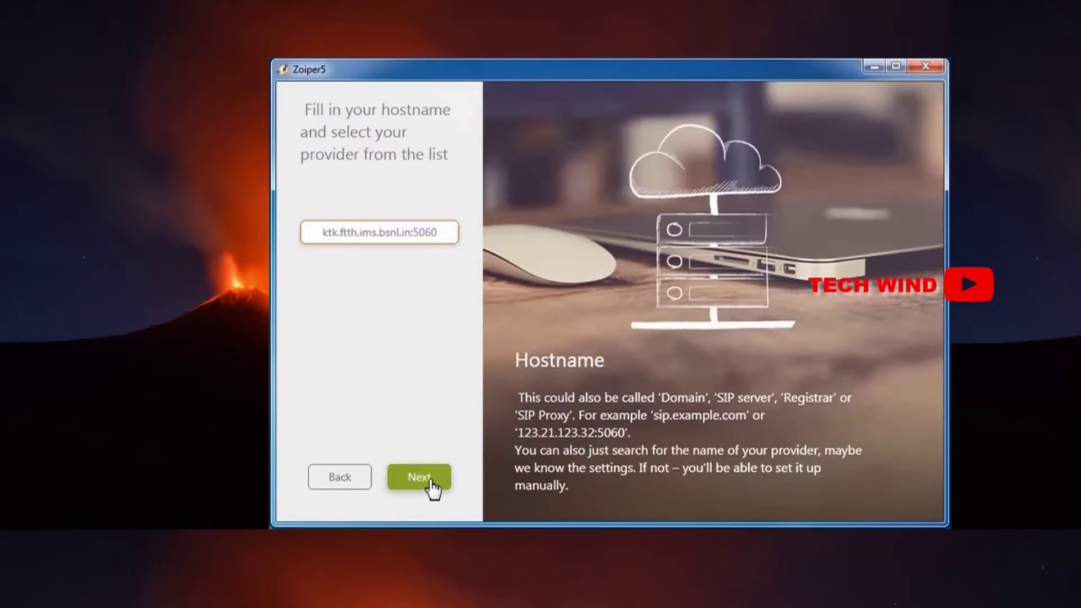
# Step: Enable optional settings with outbound proxy ktk.ftth.ims.bsnl.in:5060 and the phone-number authentication username
pyautogui.click(308, 115)
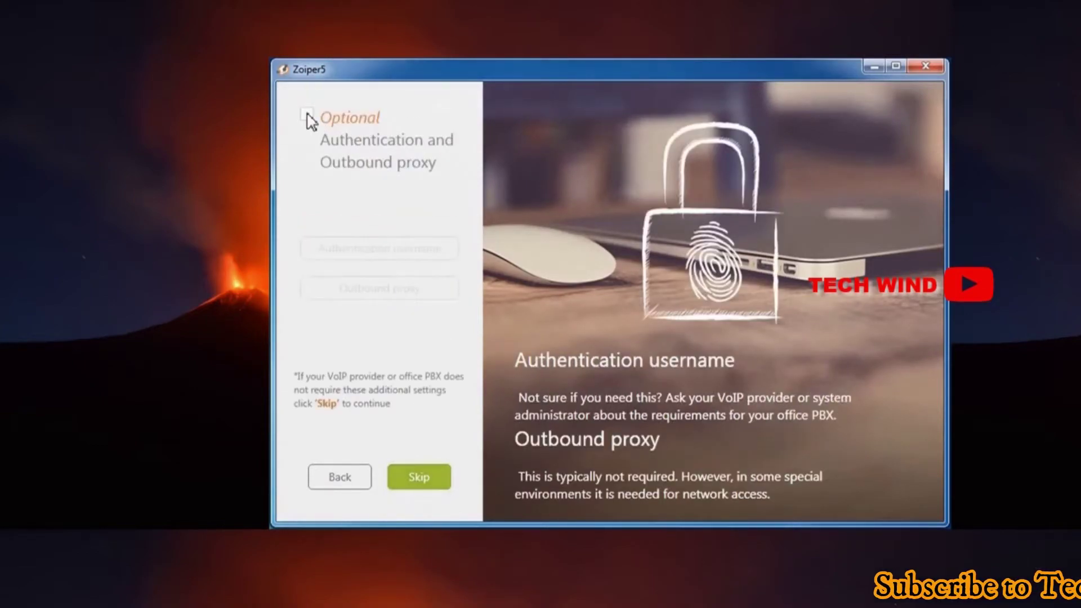
pyautogui.click(364, 287)
pyautogui.hotkey('ctrl', 'v')
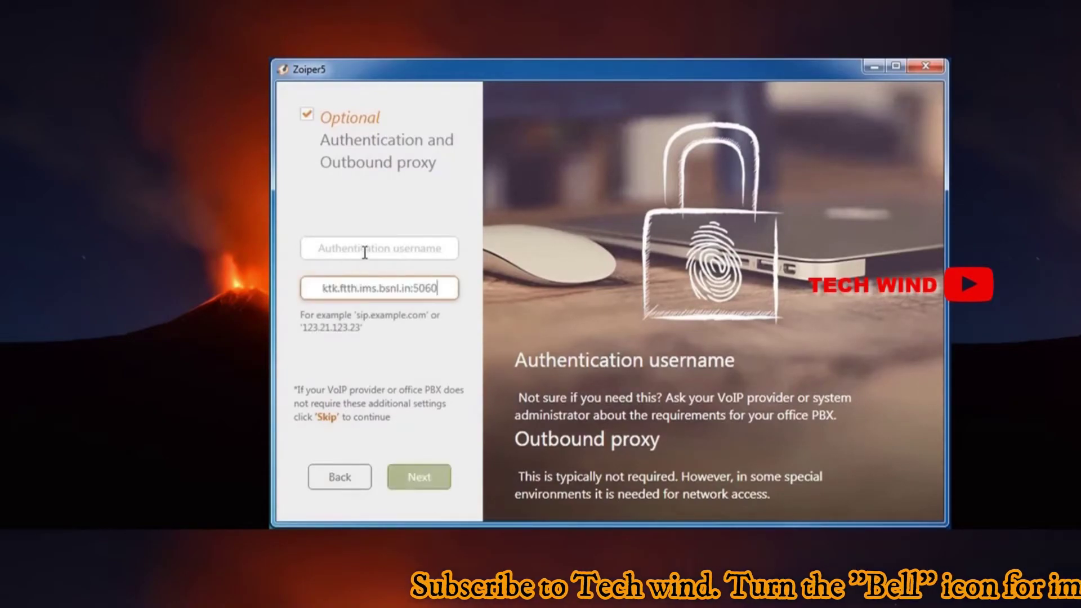
pyautogui.click(364, 251)
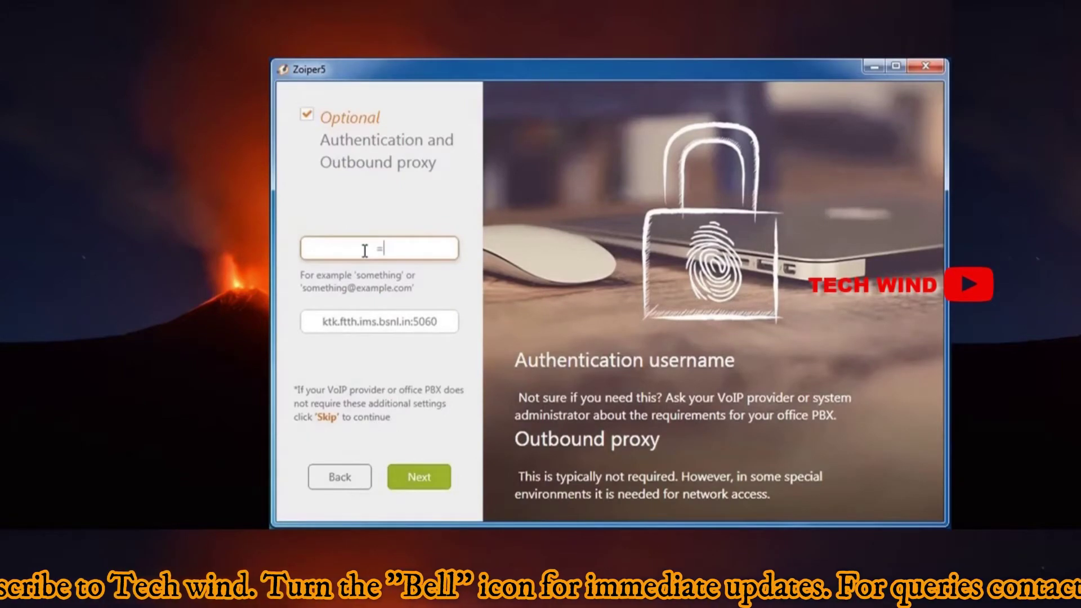
pyautogui.write('+9')
pyautogui.press('BackSpace')
pyautogui.press('BackSpace')
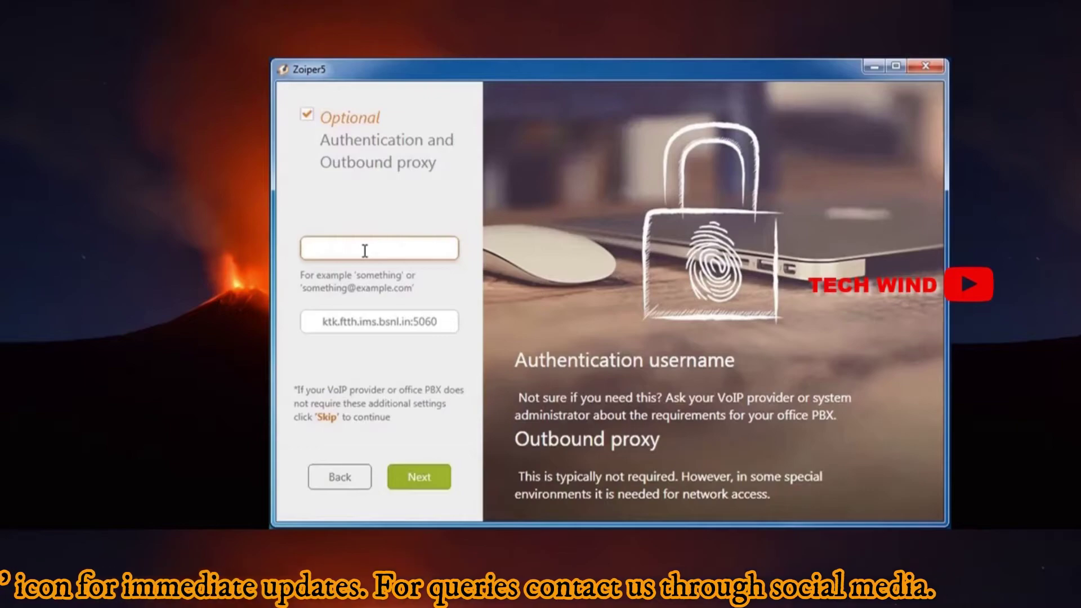
pyautogui.write('+91')
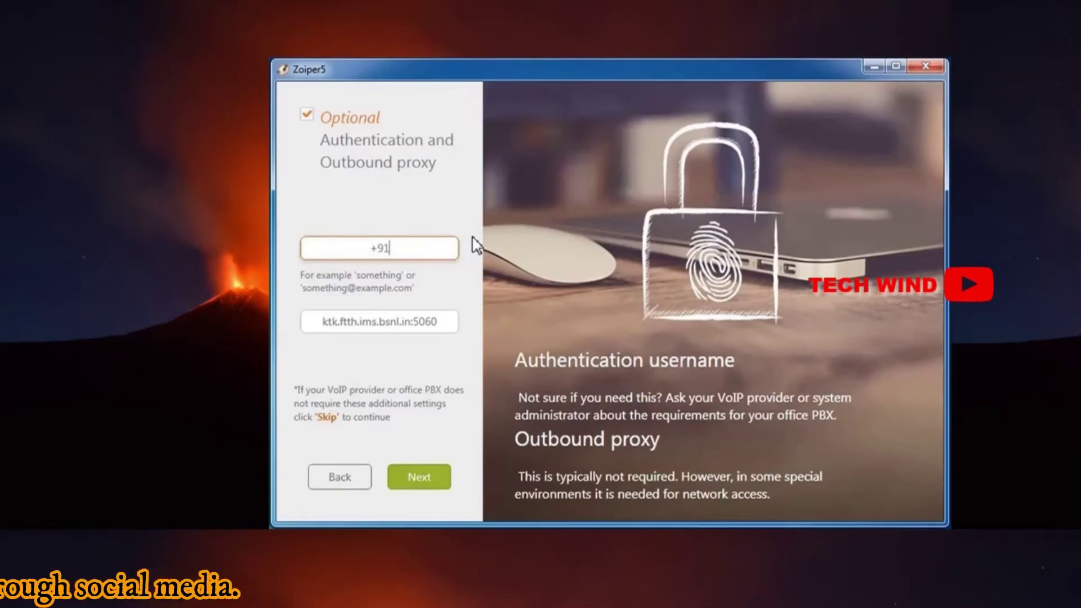
pyautogui.write('8')
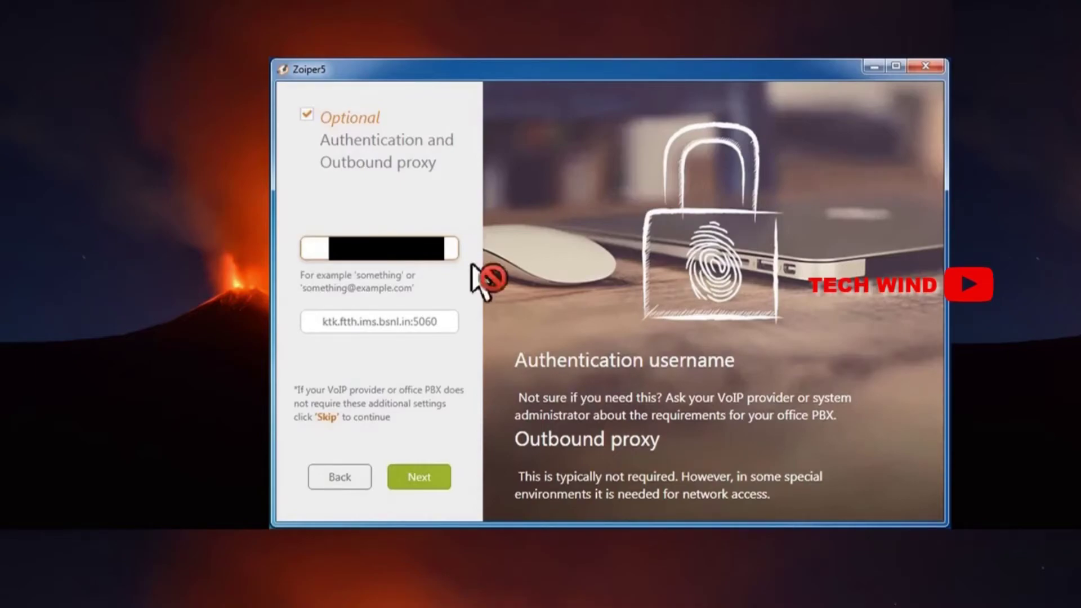
pyautogui.click(431, 485)
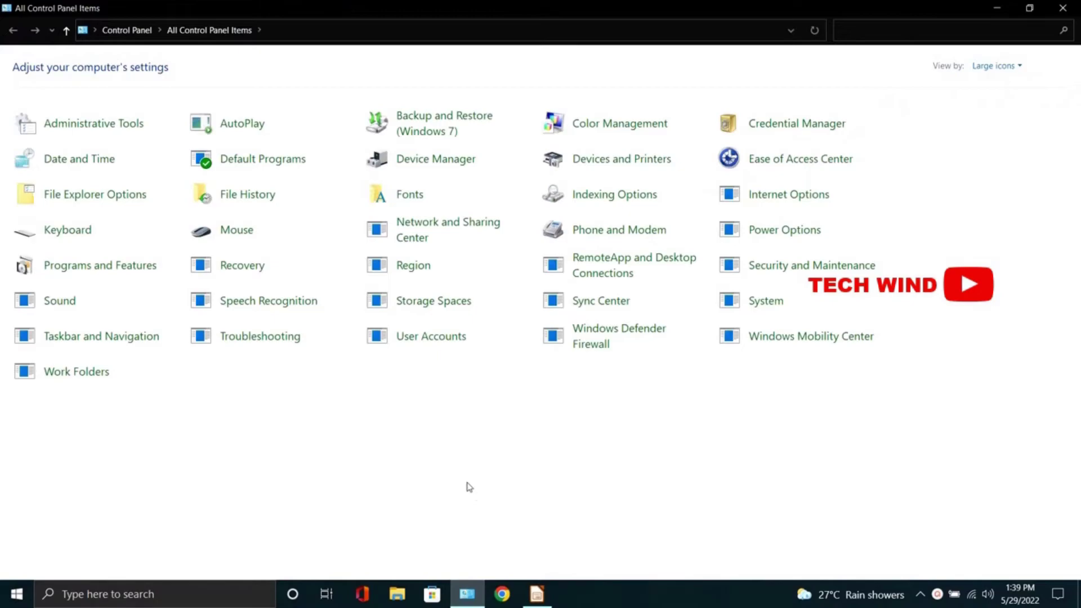
# Step: Switch the Ethernet adapter's TCP/IPv4 settings to manually specified DNS server addresses
pyautogui.click(463, 235)
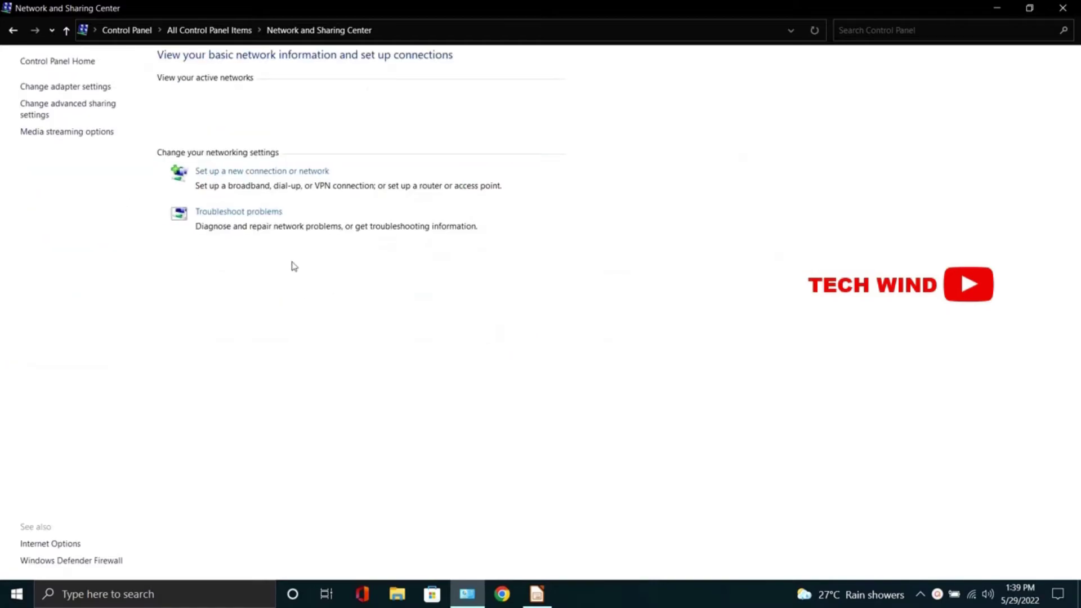
pyautogui.click(80, 90)
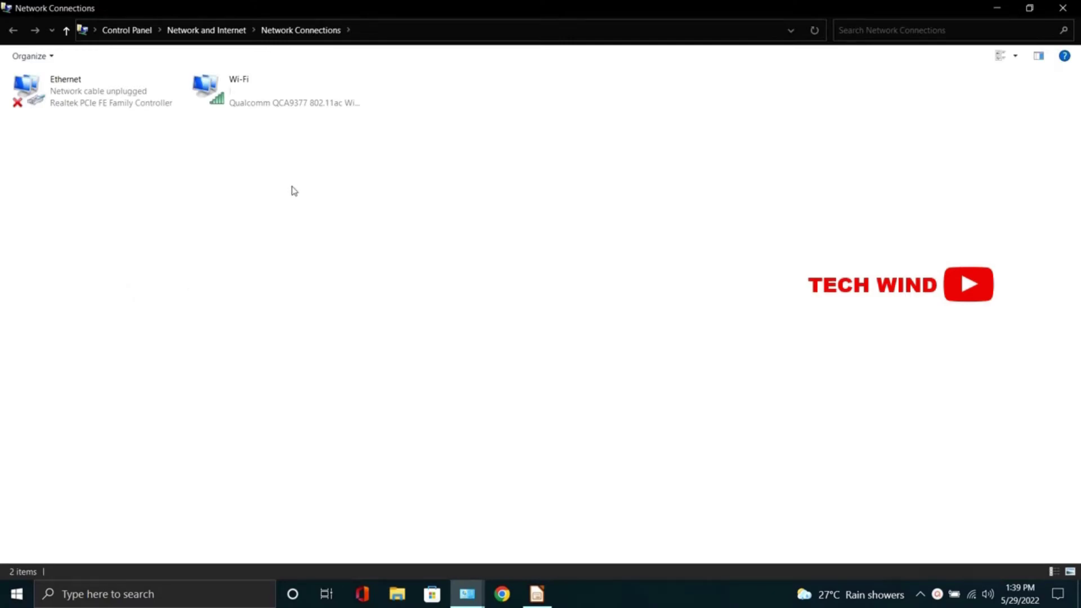
pyautogui.doubleClick(86, 105)
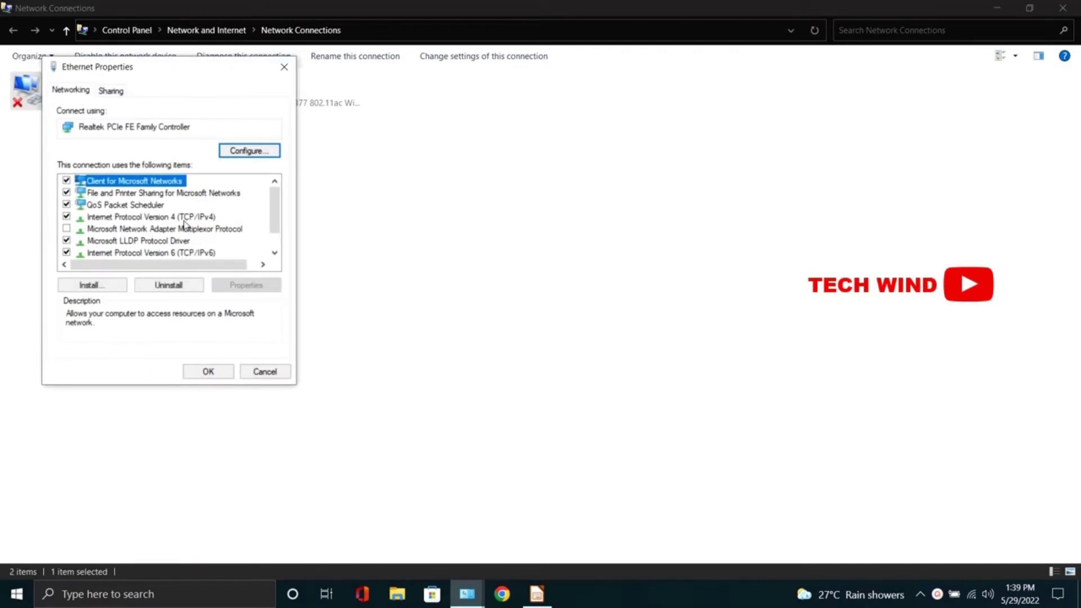
pyautogui.doubleClick(183, 218)
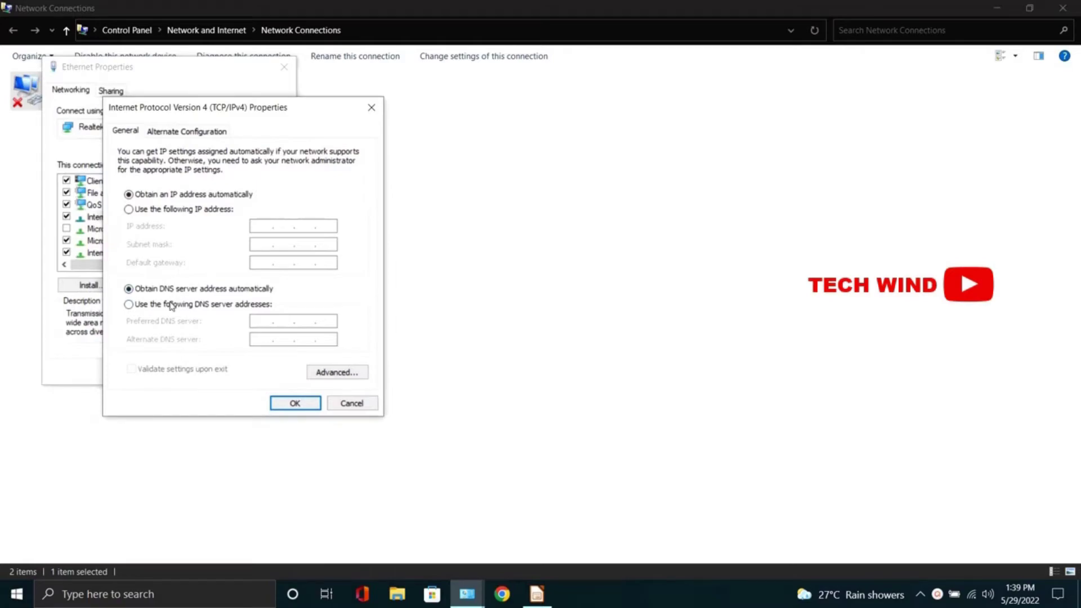
pyautogui.click(171, 305)
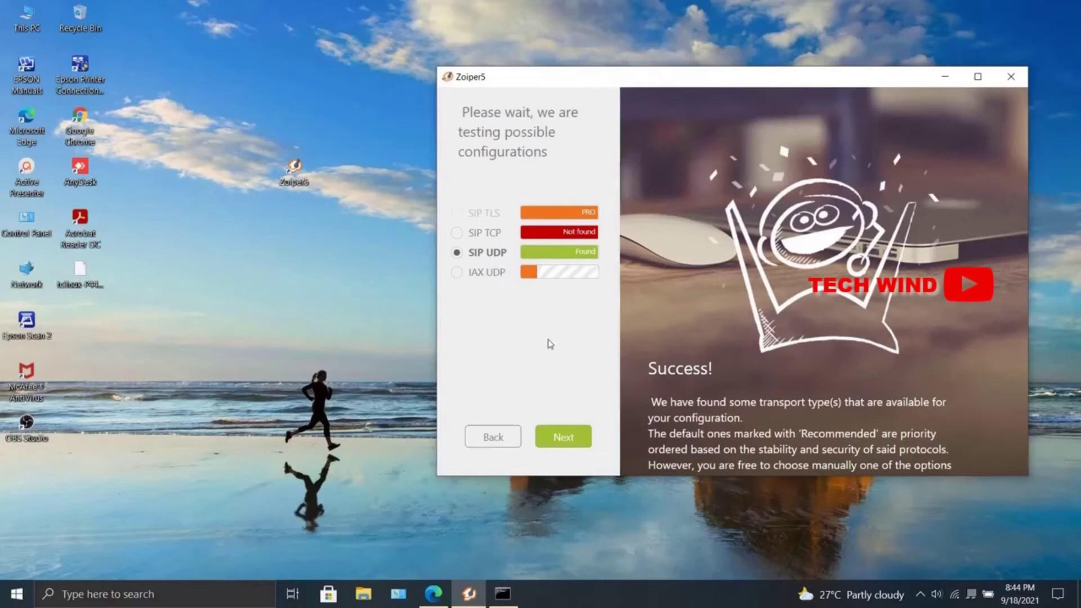
# Step: Accept the SIP UDP configuration, pass the speaker and microphone tests, and skip the camera
pyautogui.click(556, 438)
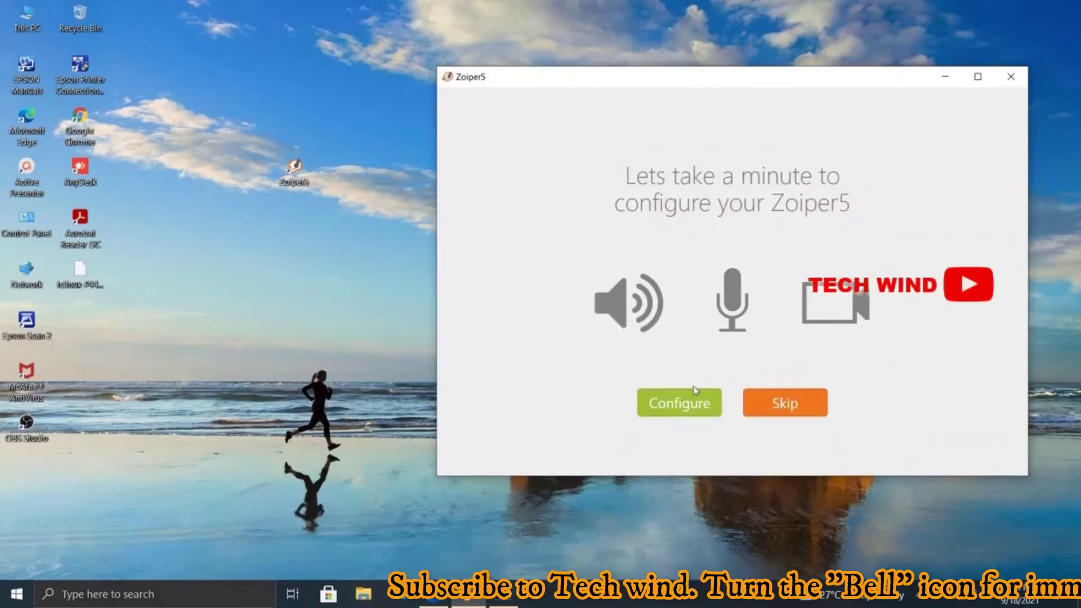
pyautogui.click(690, 402)
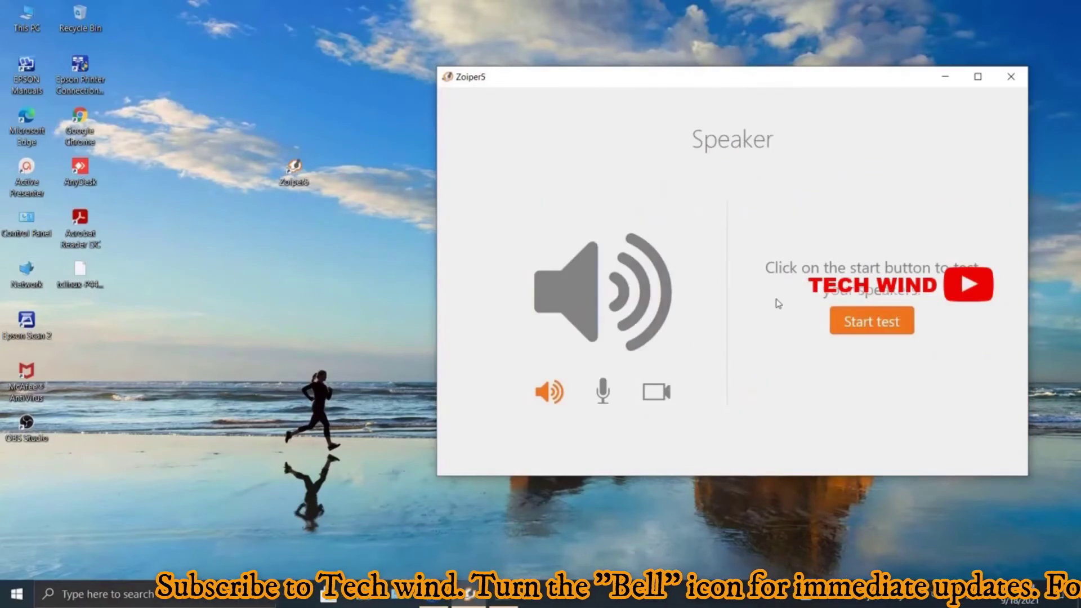
pyautogui.click(850, 322)
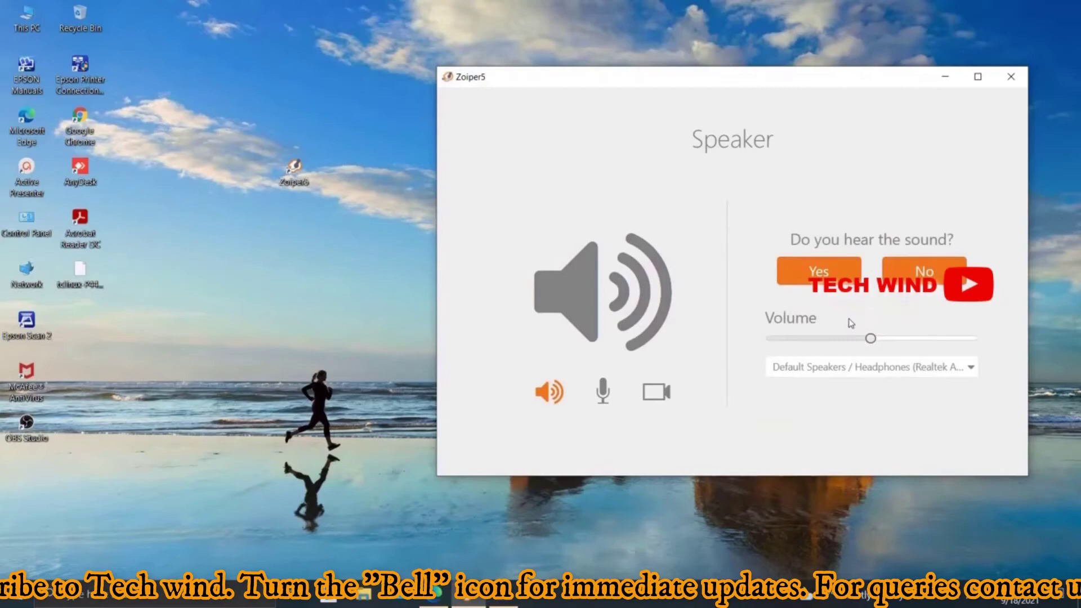
pyautogui.click(811, 281)
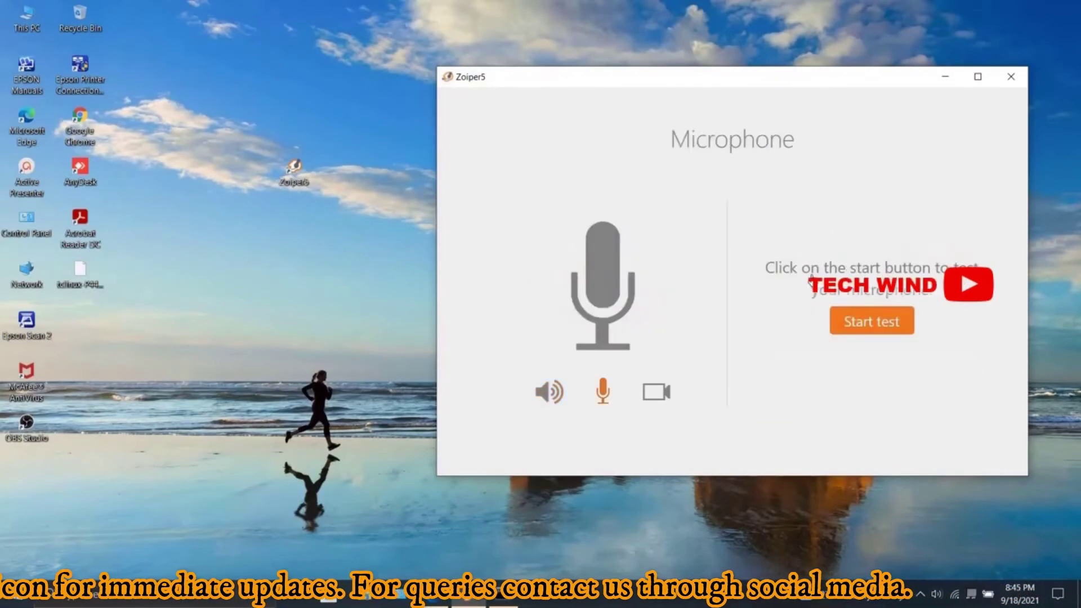
pyautogui.click(871, 323)
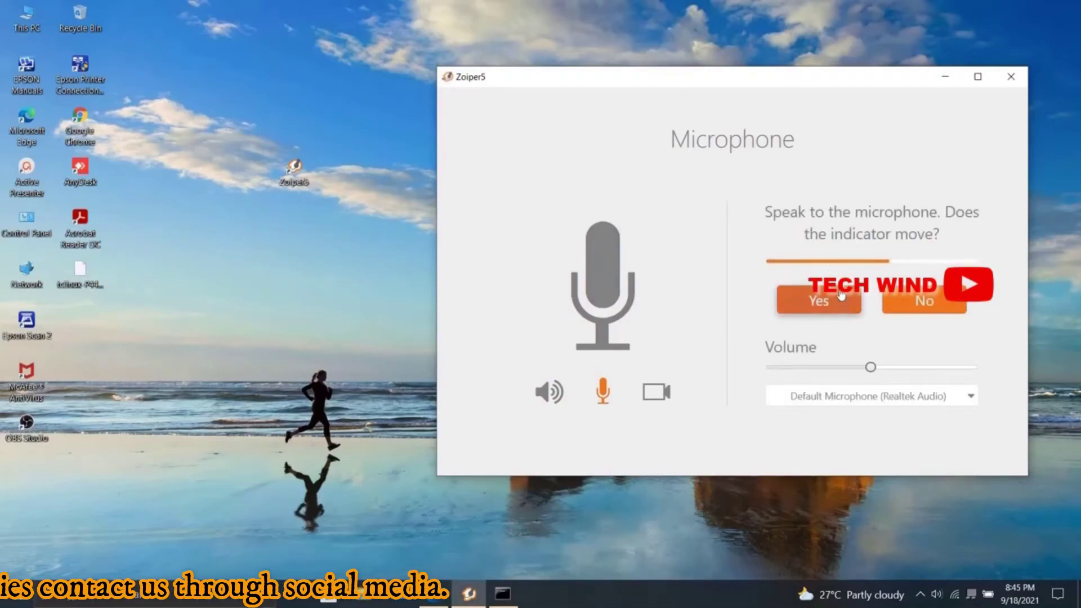
pyautogui.click(838, 300)
pyautogui.click(926, 337)
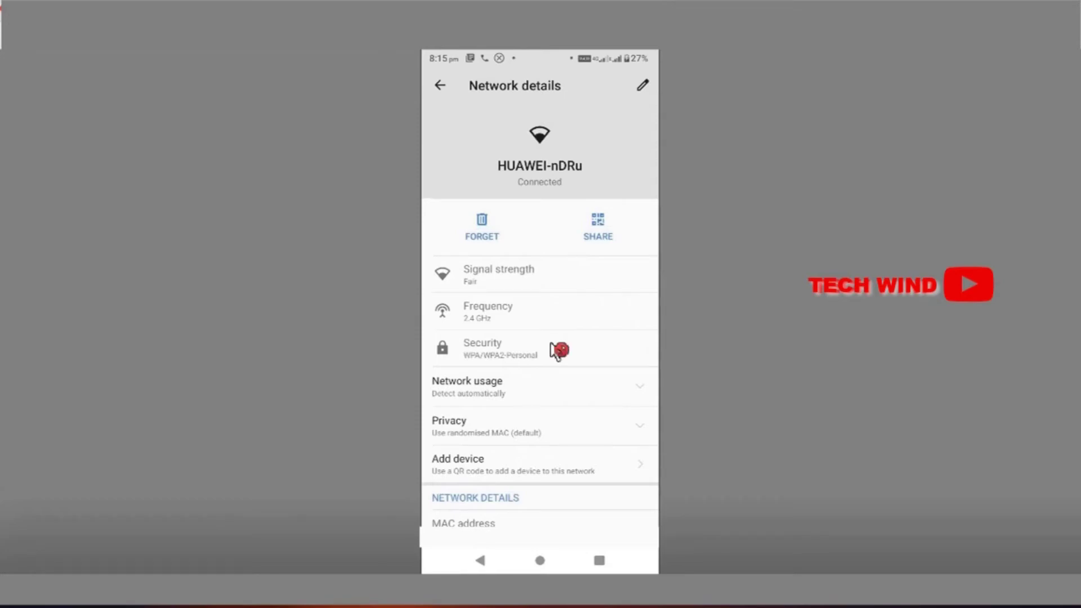
# Step: Scroll the HUAWEI-nDRu network details and open its edit dialog
pyautogui.moveTo(569, 374); pyautogui.dragTo(535, 336)
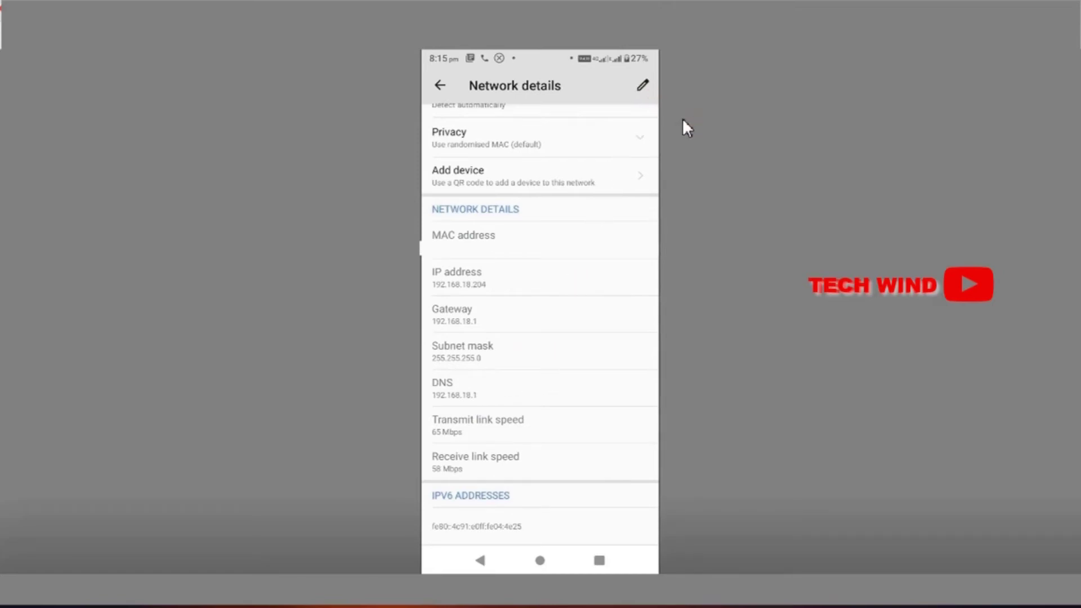
pyautogui.click(643, 86)
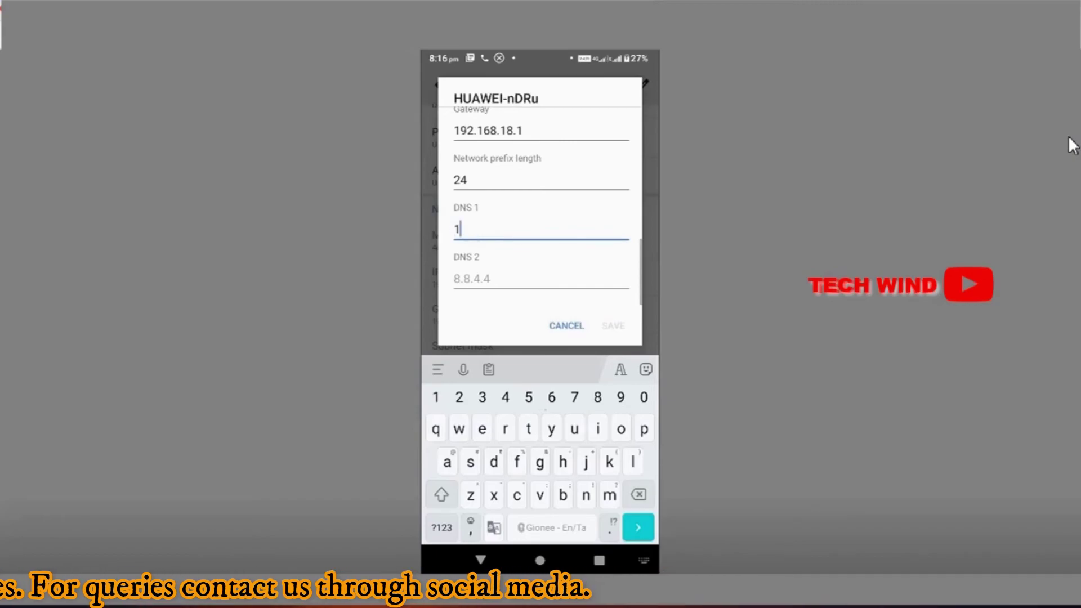
# Step: Set the Wi-Fi DNS 1 to 172.30.249.11 and DNS 2 to 8.8.8.8
pyautogui.write('72')
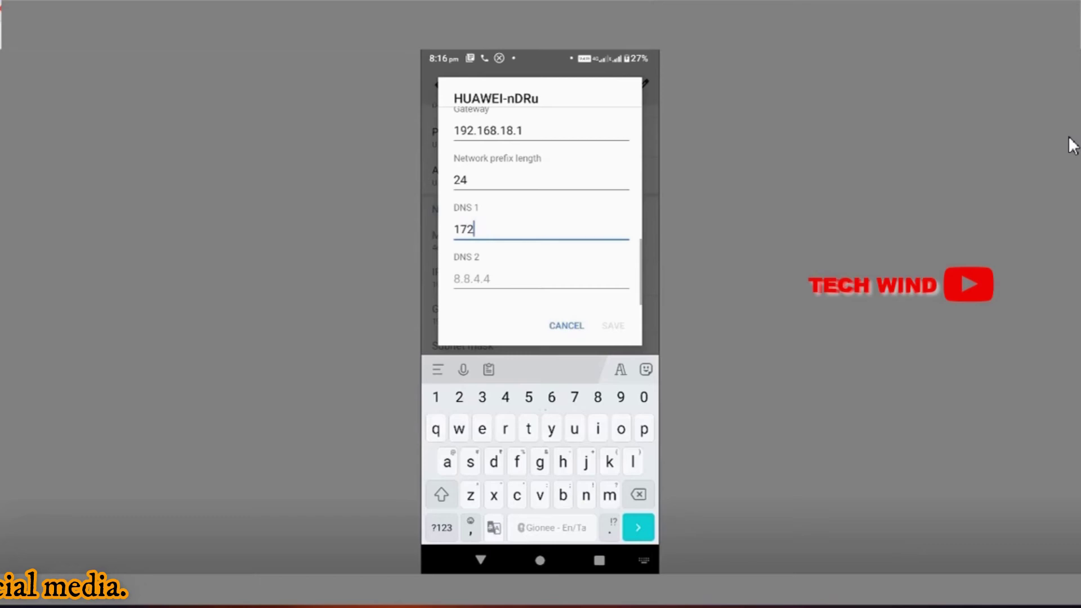
pyautogui.write('.30')
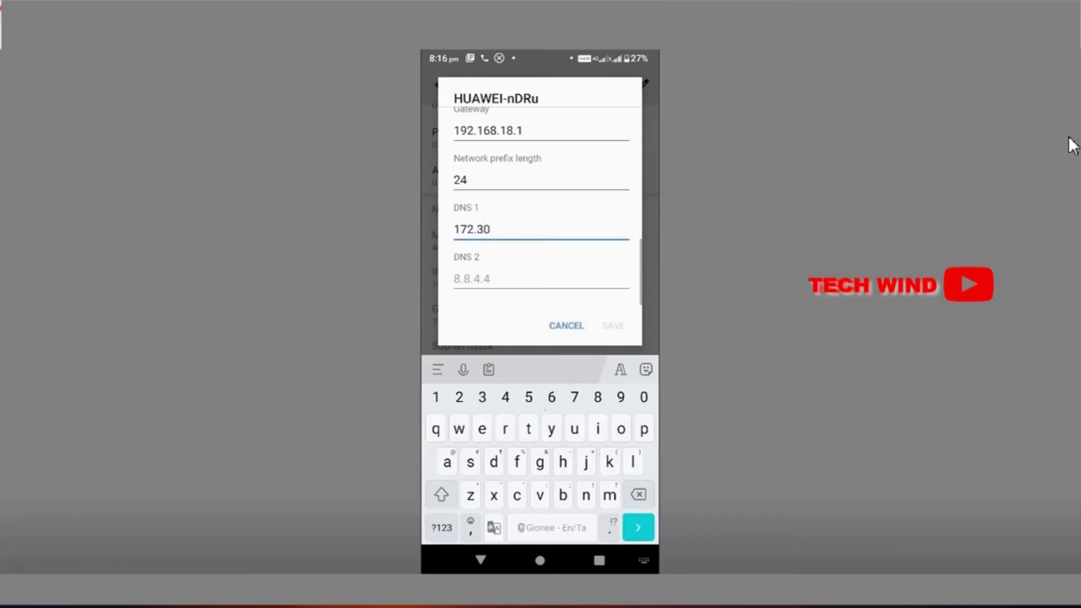
pyautogui.write('.249.11')
pyautogui.press('Tab')
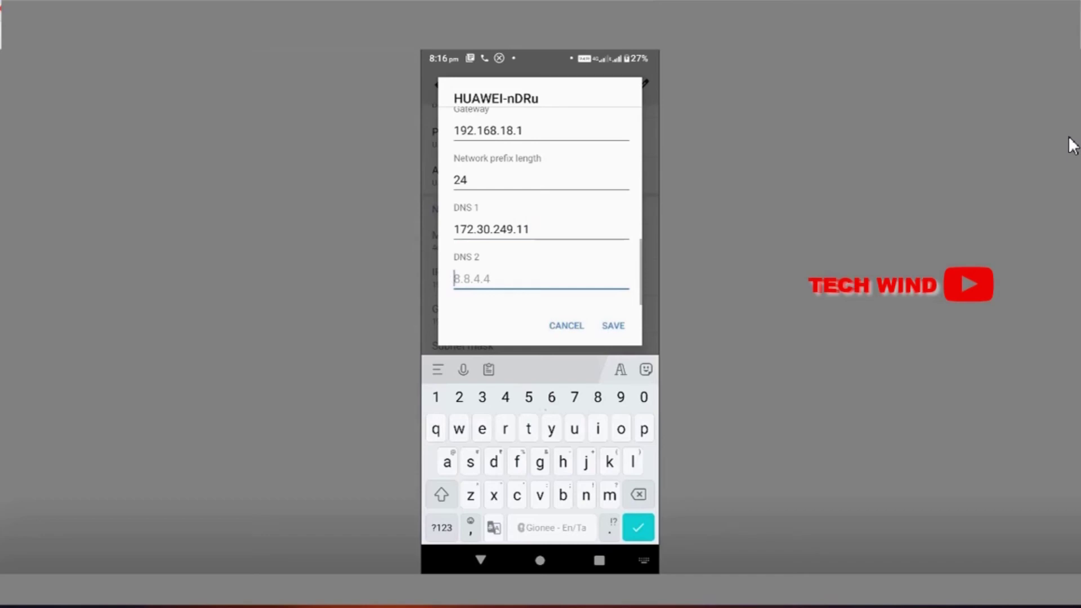
pyautogui.write('8.8.8.8.8')
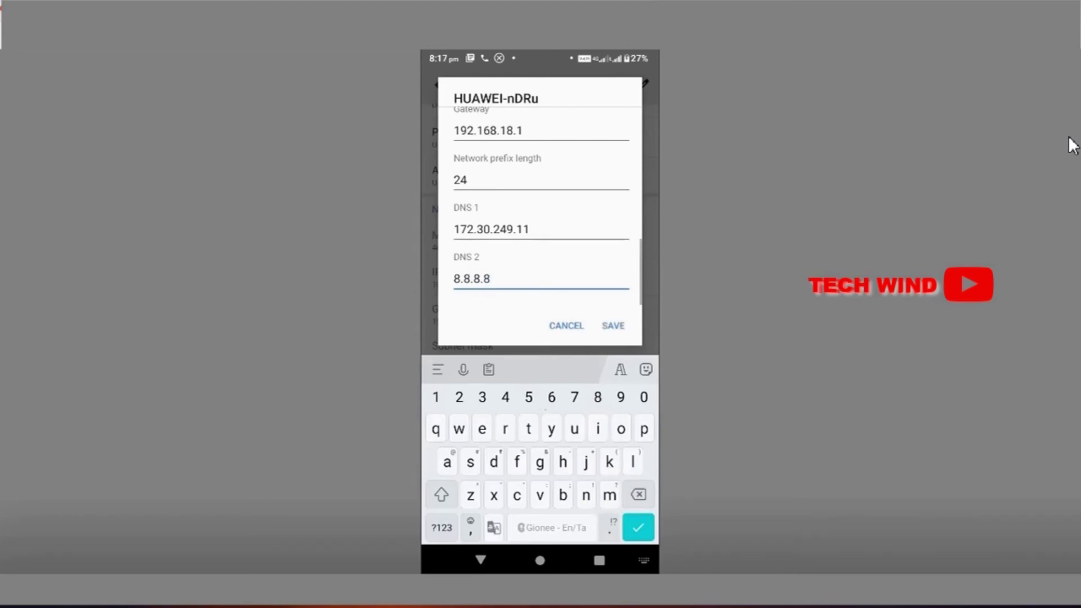